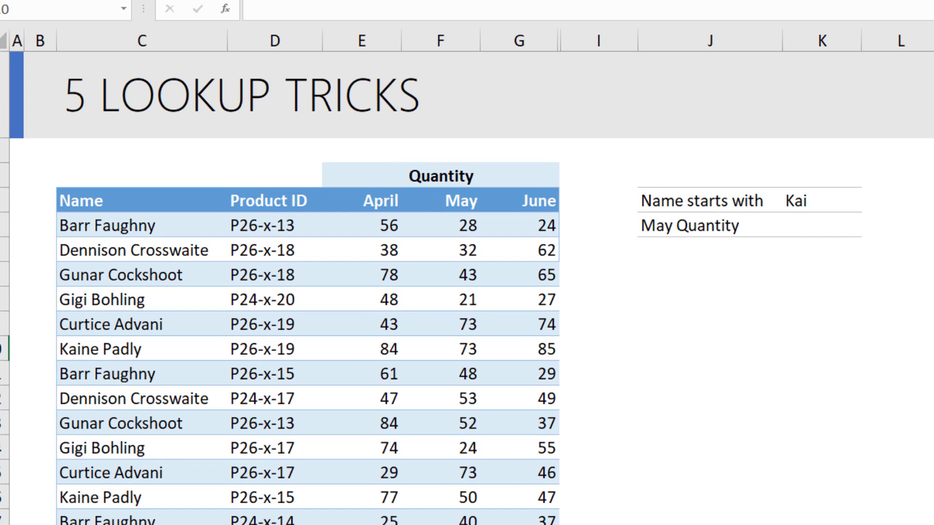
- Enter =VLOOKUP(K4&"*",data,4,FALSE) in K5 to find the first name starting with Kai
{"action": "left_click", "coordinate": [533, 211]}
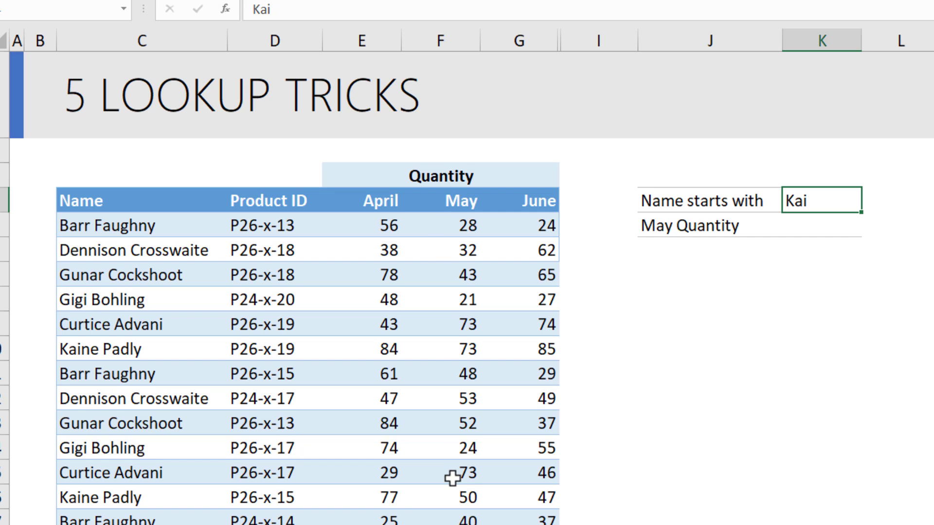
{"action": "key", "text": "Down"}
{"action": "type", "text": "="}
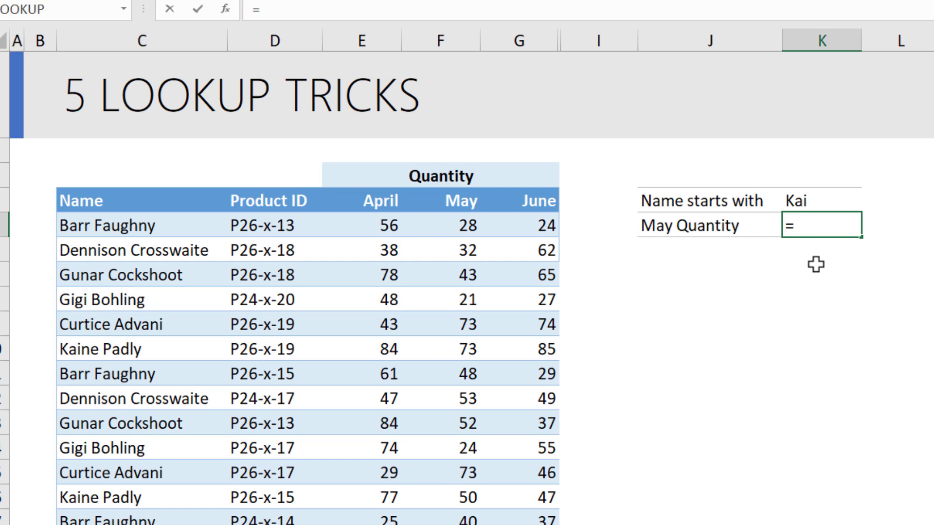
{"action": "type", "text": "vl"}
{"action": "key", "text": "Tab"}
{"action": "key", "text": "Up"}
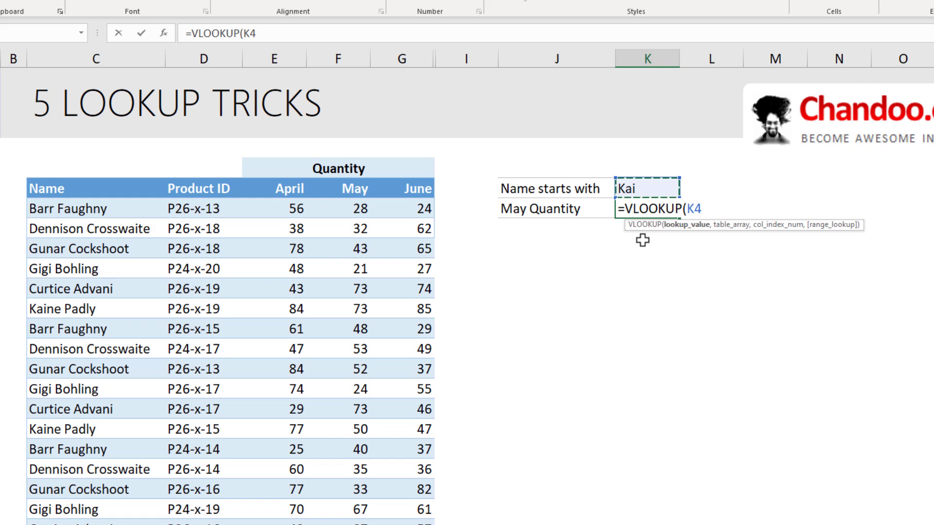
{"action": "type", "text": "&"}
{"action": "type", "text": "\"*\","}
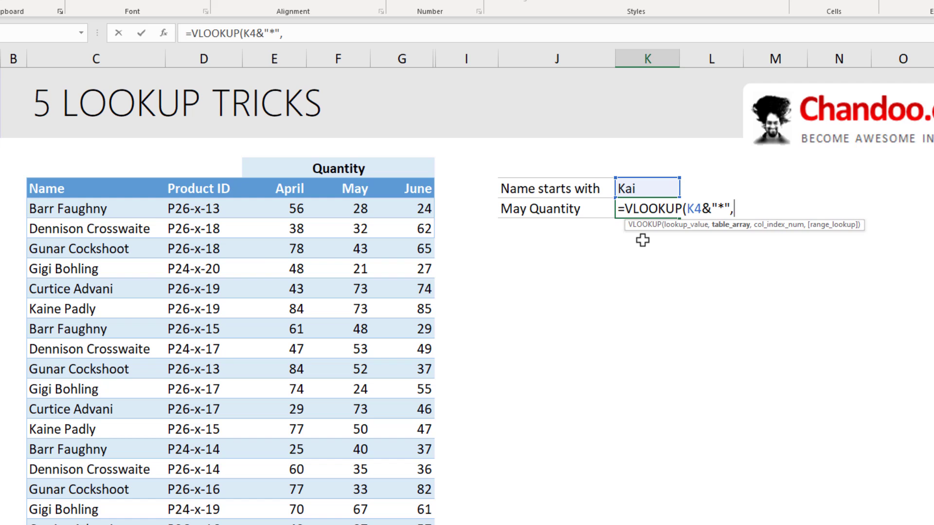
{"action": "type", "text": "data"}
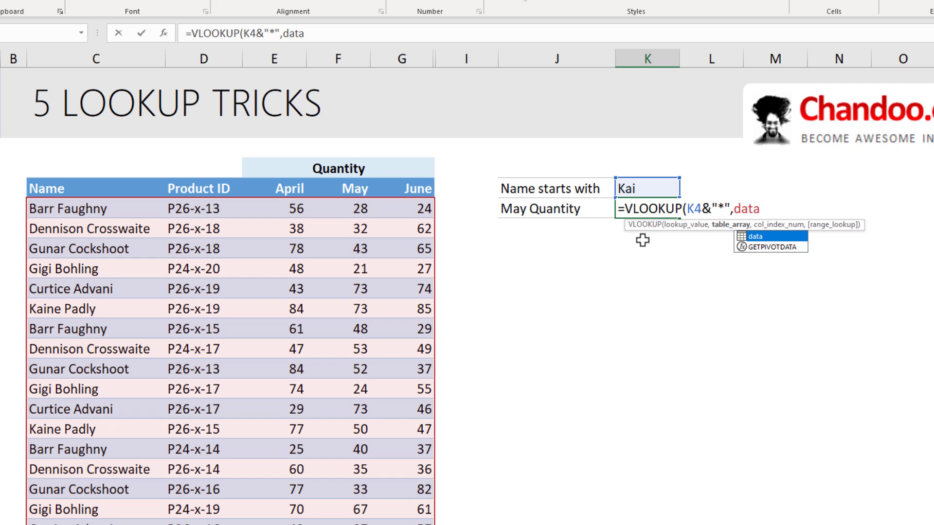
{"action": "type", "text": ","}
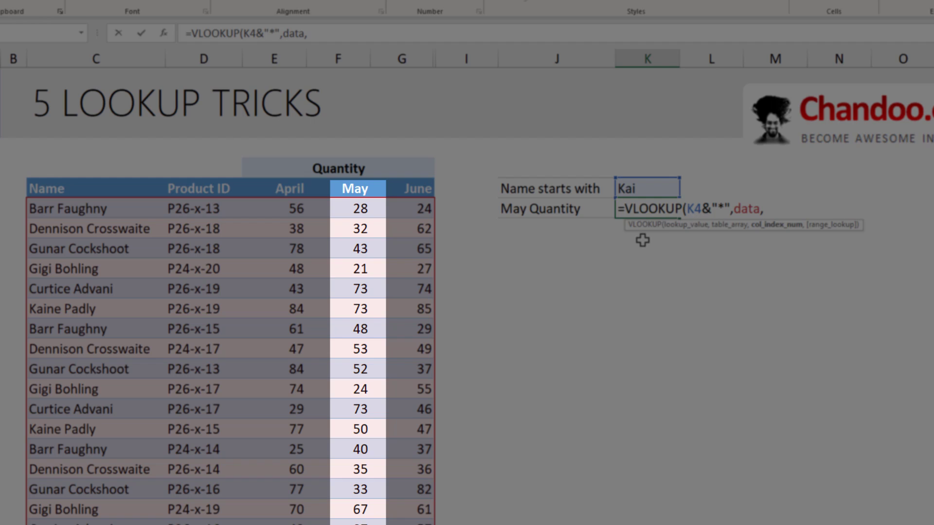
{"action": "type", "text": "4,false)"}
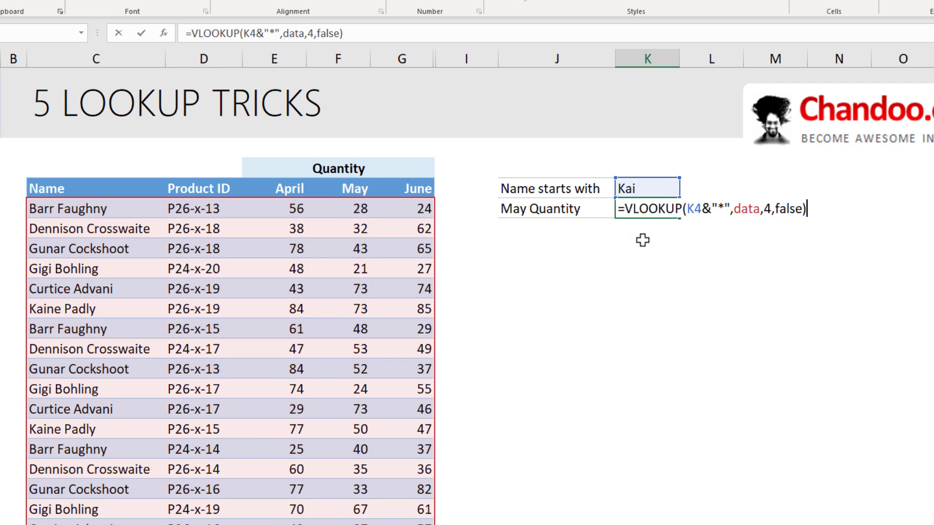
{"action": "key", "text": "Return"}
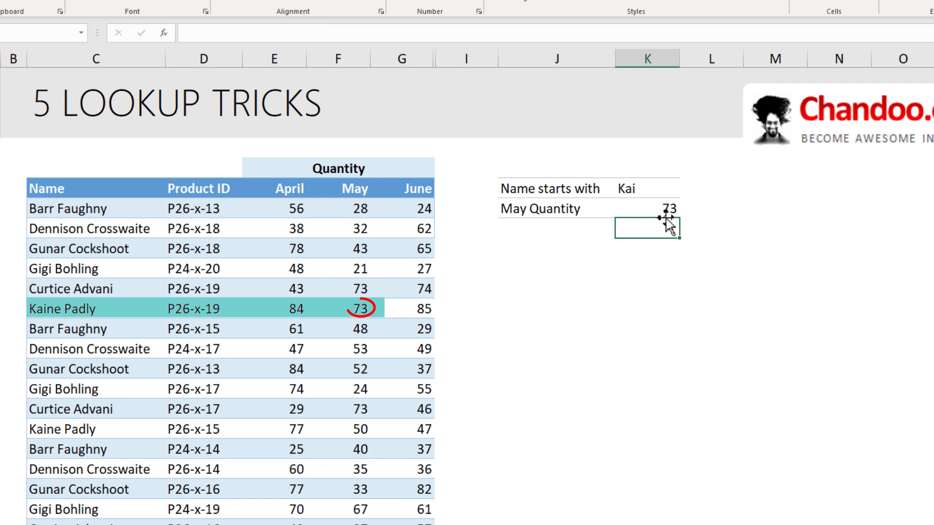
{"action": "left_click", "coordinate": [58, 306]}
{"action": "left_click", "coordinate": [377, 310]}
{"action": "left_click", "coordinate": [360, 309]}
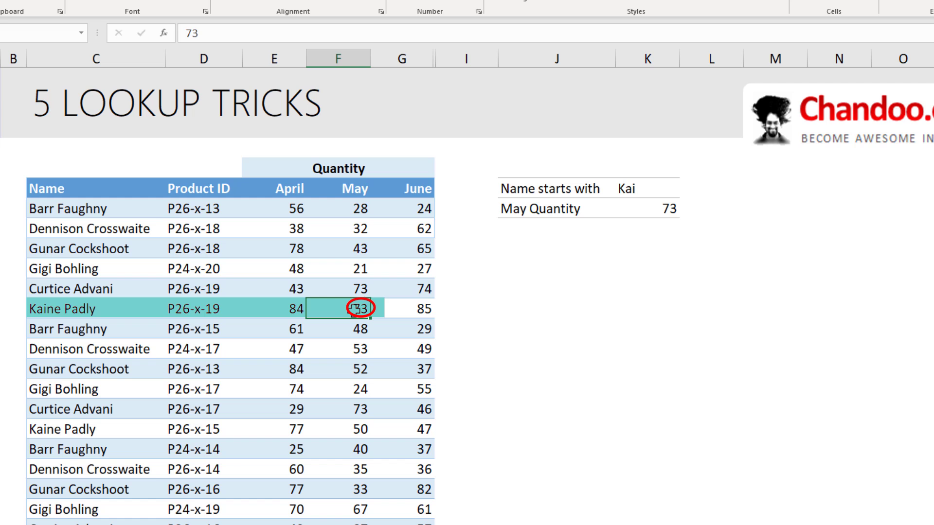
{"action": "left_click", "coordinate": [647, 214]}
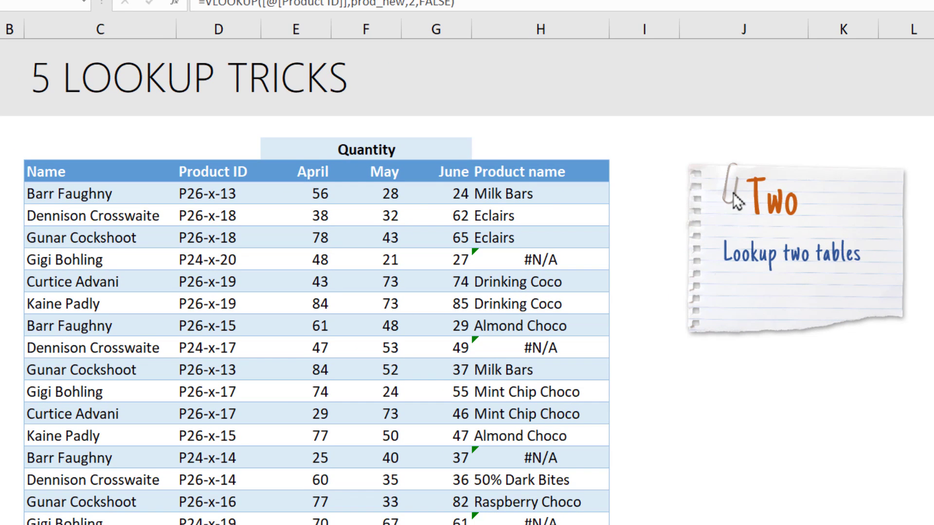
- Compare Product IDs such as P26-x-13 with the entries on the Products sheet
{"action": "left_click", "coordinate": [215, 194]}
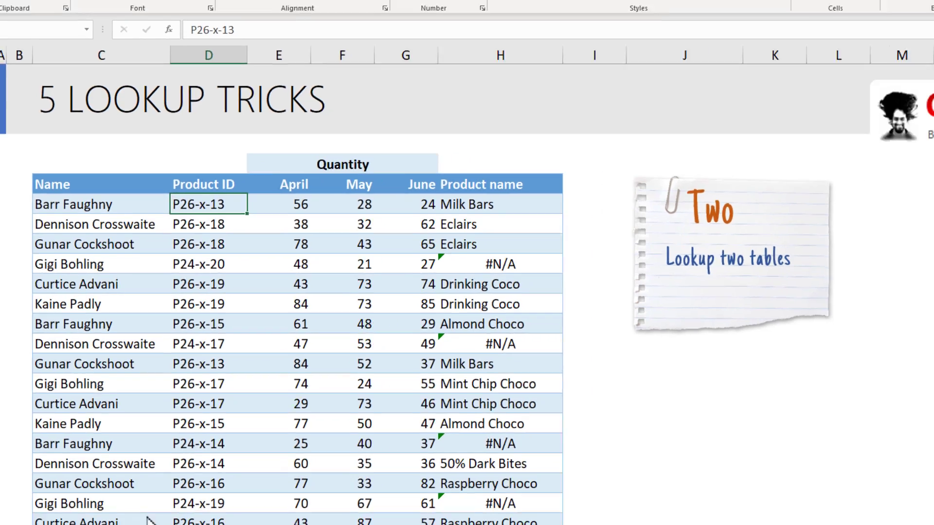
{"action": "left_click", "coordinate": [130, 488]}
{"action": "key", "text": "ctrl+Page_Up"}
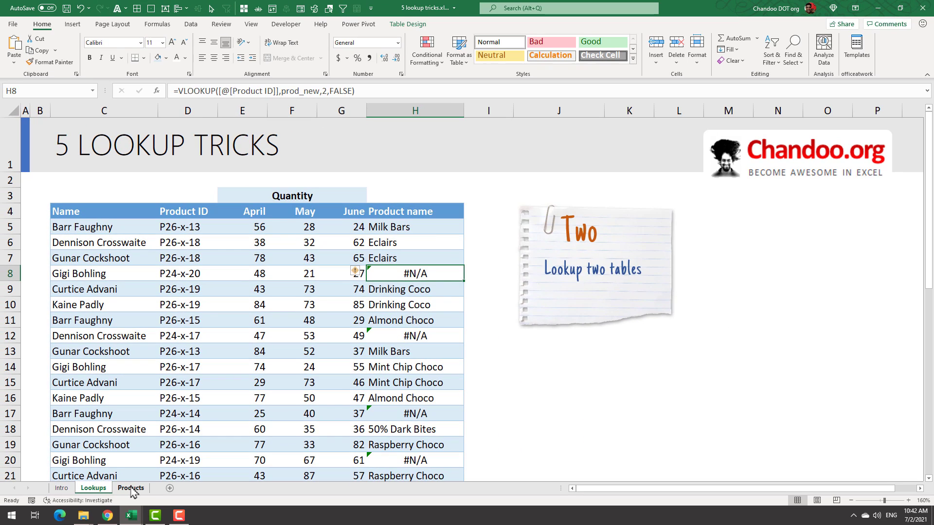
{"action": "left_click", "coordinate": [130, 486]}
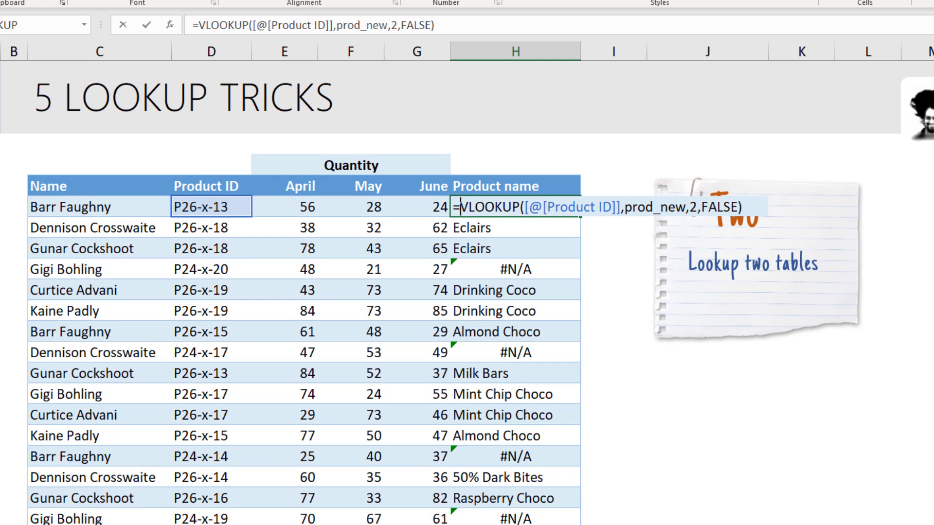
- Wrap H5's existing prod_new VLOOKUP in an IFERROR function
{"action": "type", "text": "if"}
{"action": "key", "text": "Down"}
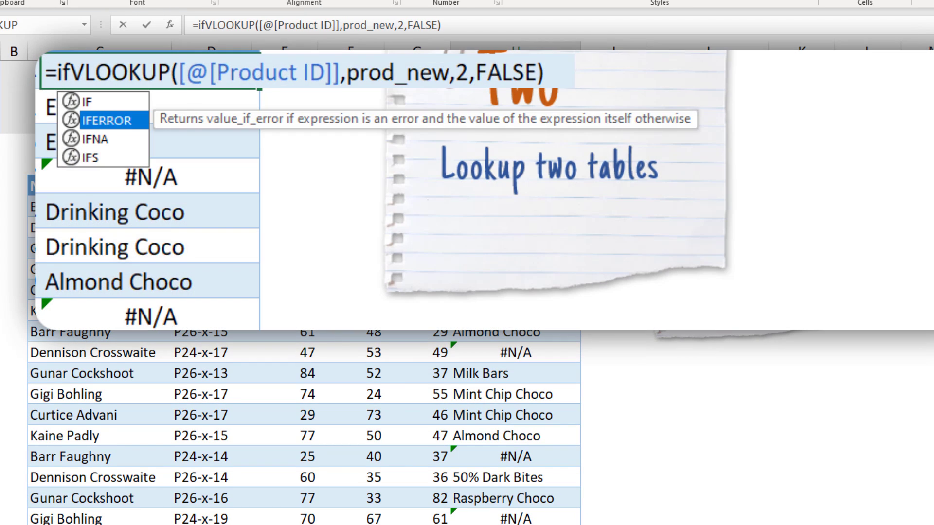
{"action": "key", "text": "Tab"}
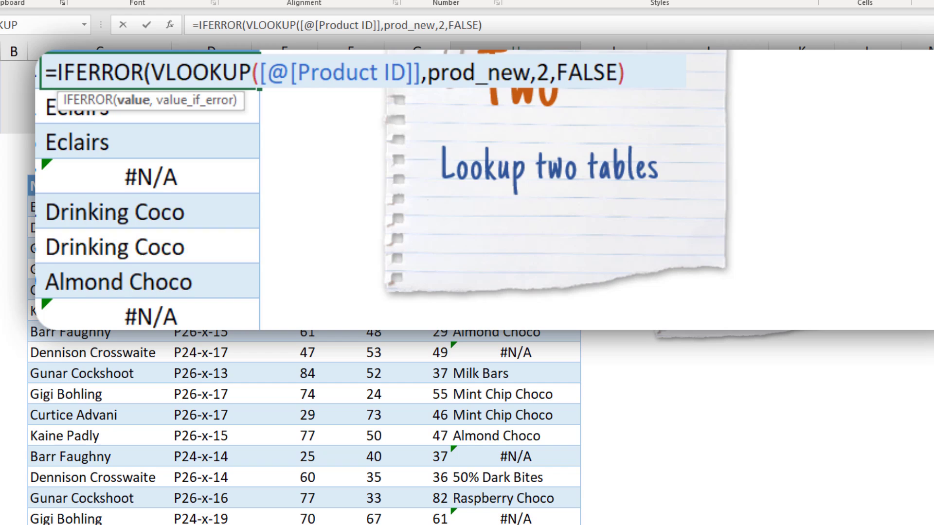
{"action": "left_click", "coordinate": [627, 74]}
- Add a fallback VLOOKUP of the Product ID in prod_old, column 2, so Orange Choco appears
{"action": "type", "text": "vl"}
{"action": "key", "text": "BackSpace"}
{"action": "key", "text": "BackSpace"}
{"action": "type", "text": ",v"}
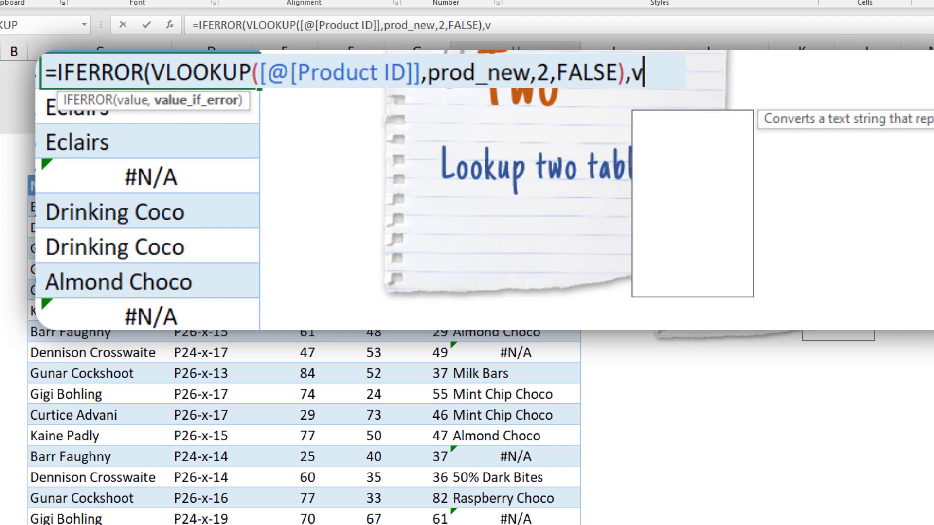
{"action": "type", "text": "l"}
{"action": "key", "text": "Tab"}
{"action": "key", "text": "ctrl+v"}
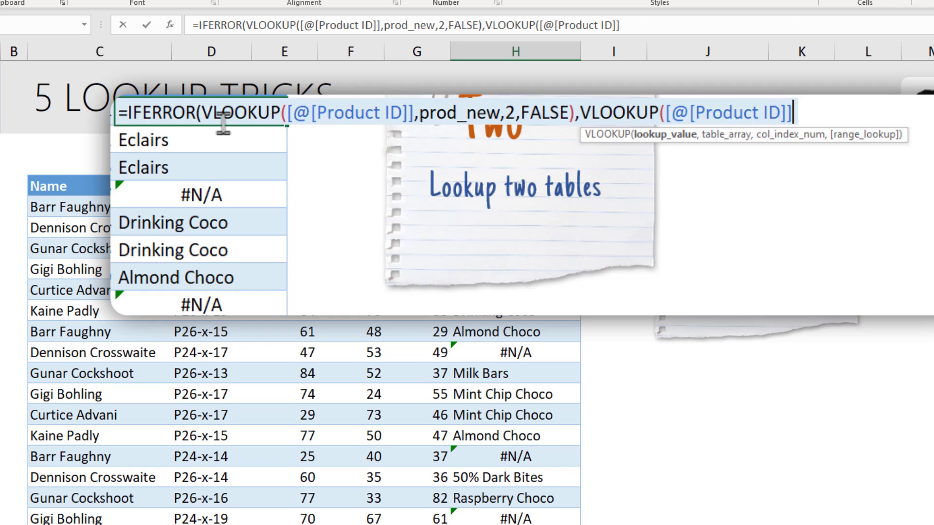
{"action": "type", "text": ",pro"}
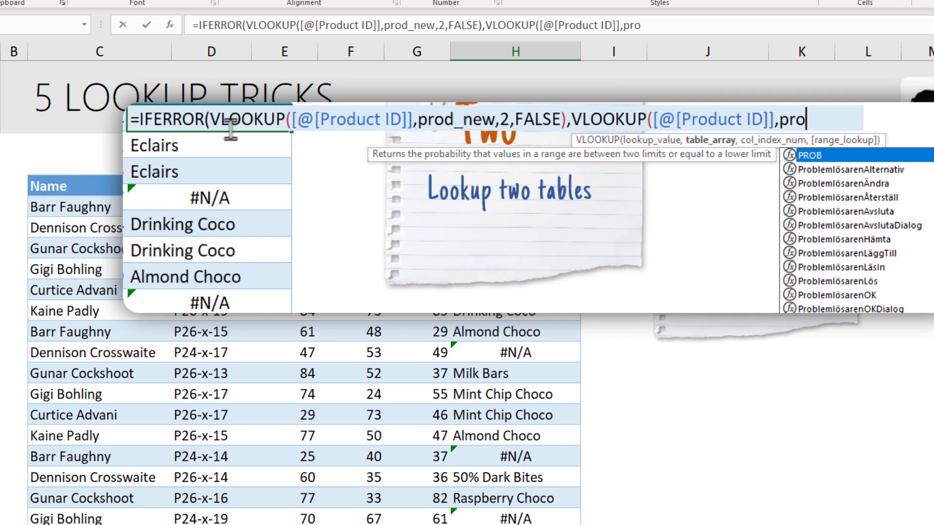
{"action": "type", "text": "d_old,2,false)"}
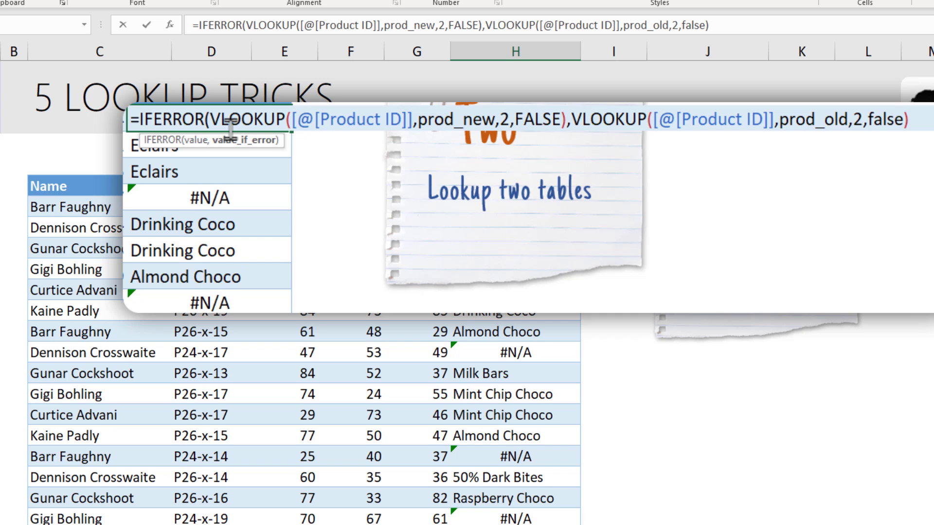
{"action": "type", "text": ")"}
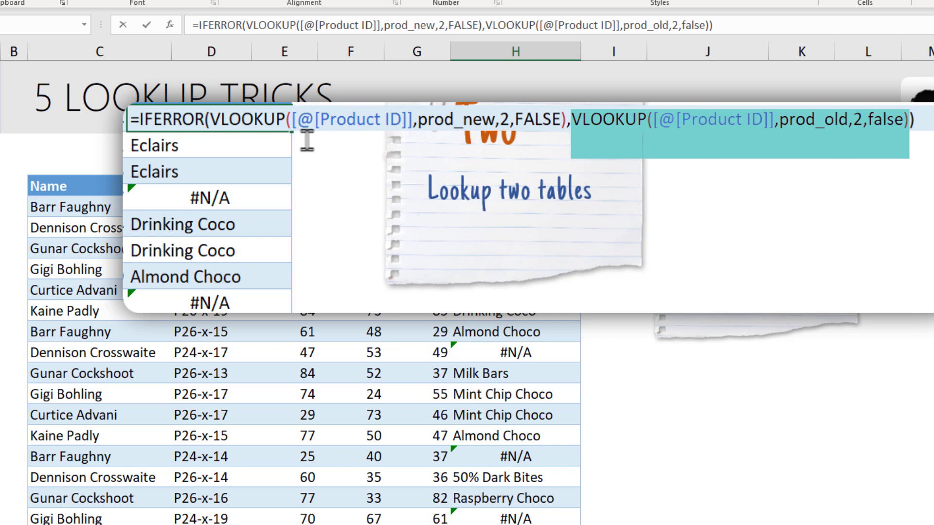
{"action": "key", "text": "Return"}
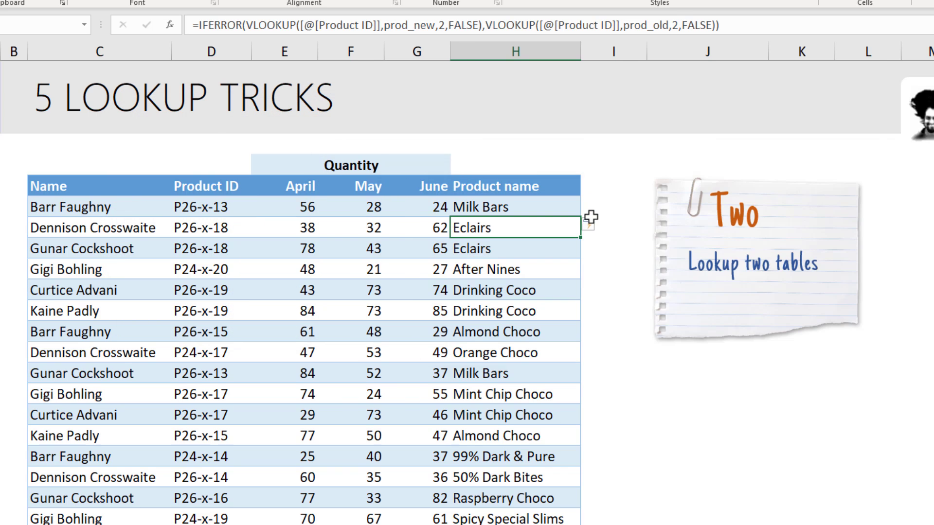
{"action": "left_click", "coordinate": [524, 352]}
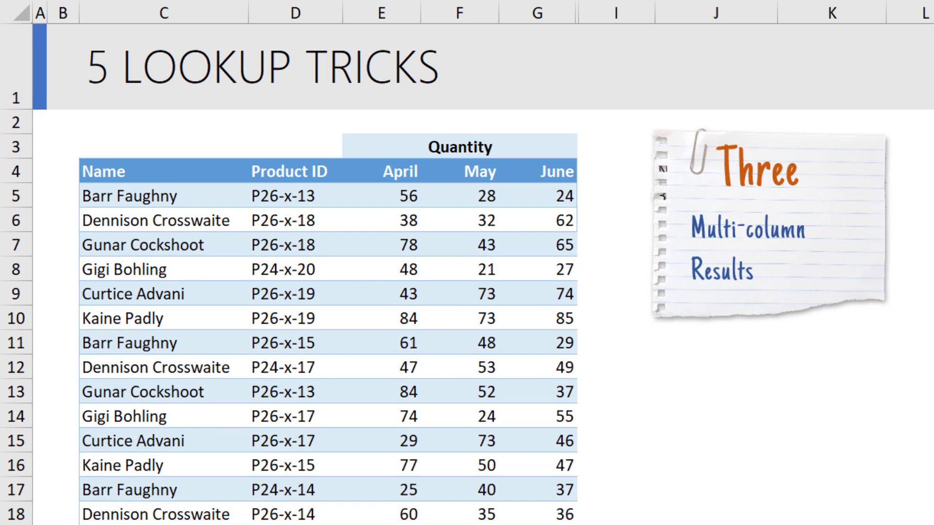
{"action": "left_click", "coordinate": [792, 167]}
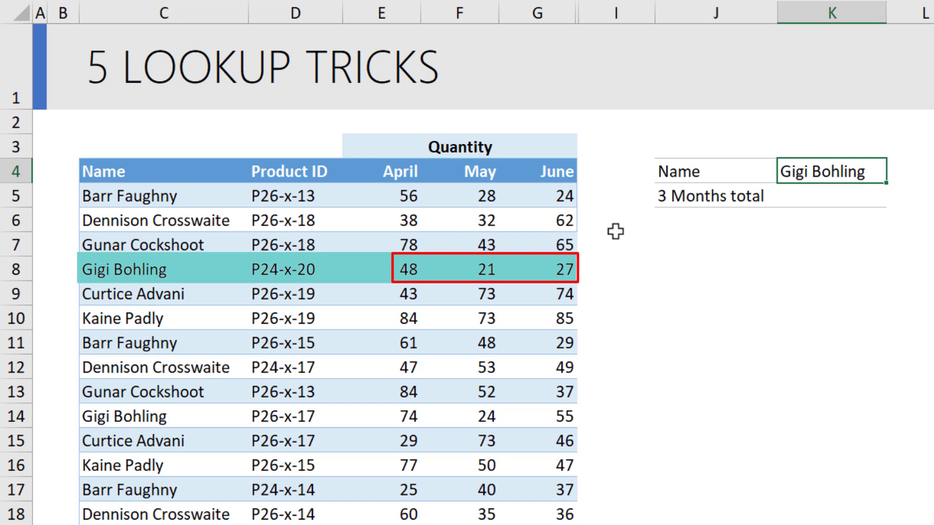
{"action": "left_click_drag", "start_coordinate": [408, 269], "coordinate": [544, 269]}
{"action": "left_click", "coordinate": [883, 197]}
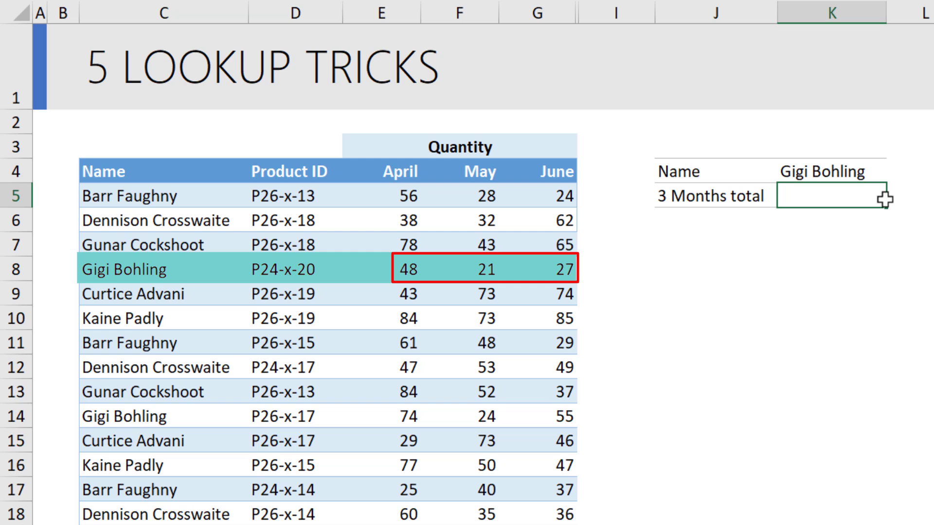
{"action": "type", "text": "=vlo"}
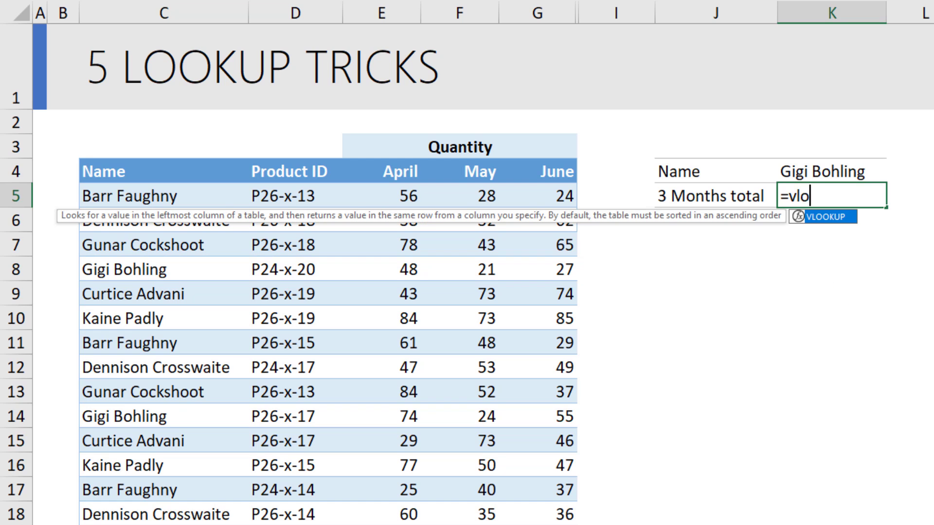
{"action": "key", "text": "Tab"}
{"action": "key", "text": "Up"}
{"action": "type", "text": ","}
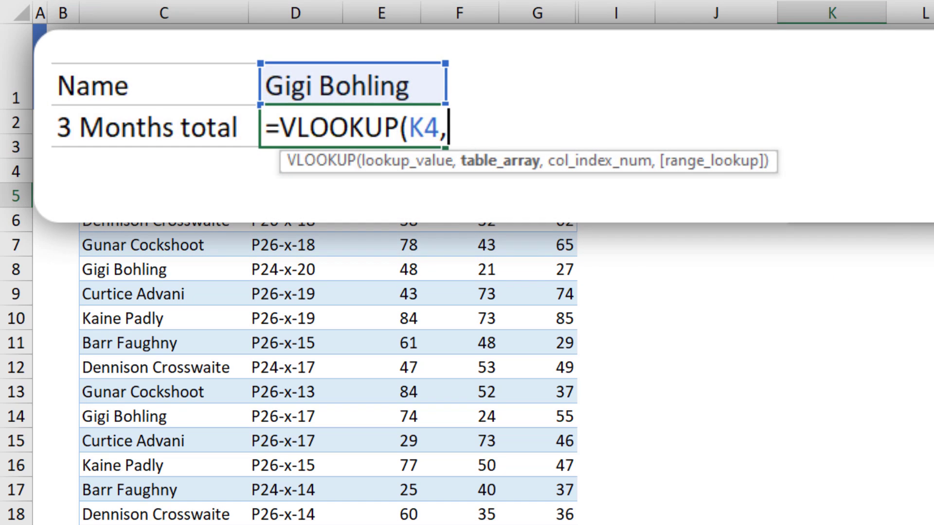
{"action": "type", "text": "data,"}
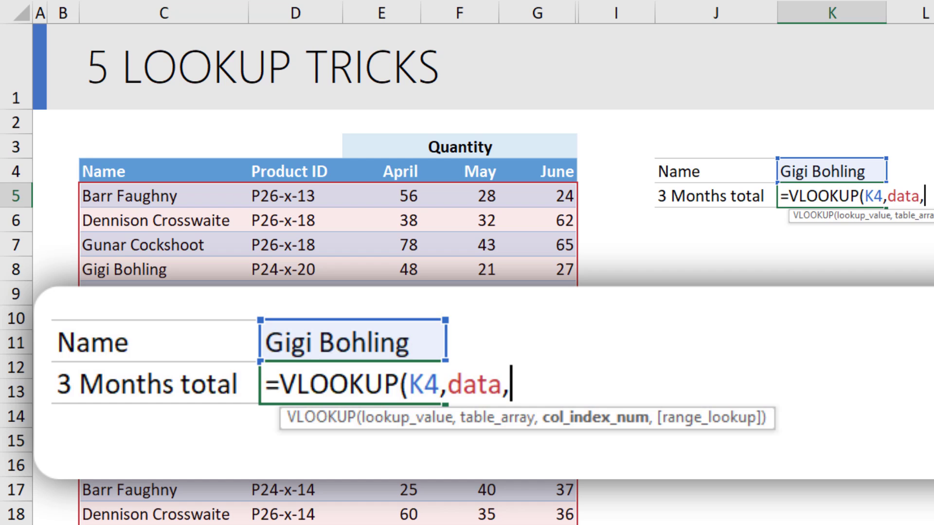
{"action": "type", "text": "{"}
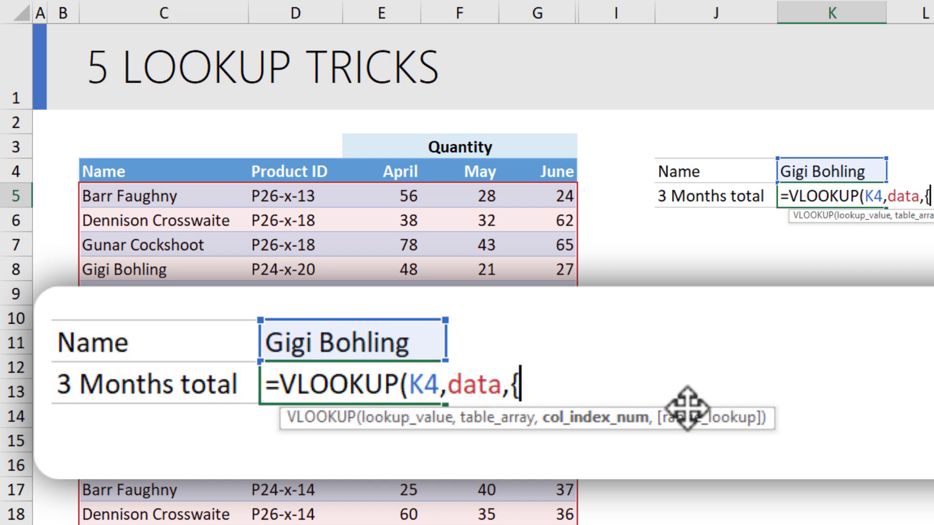
{"action": "type", "text": "3,4,5"}
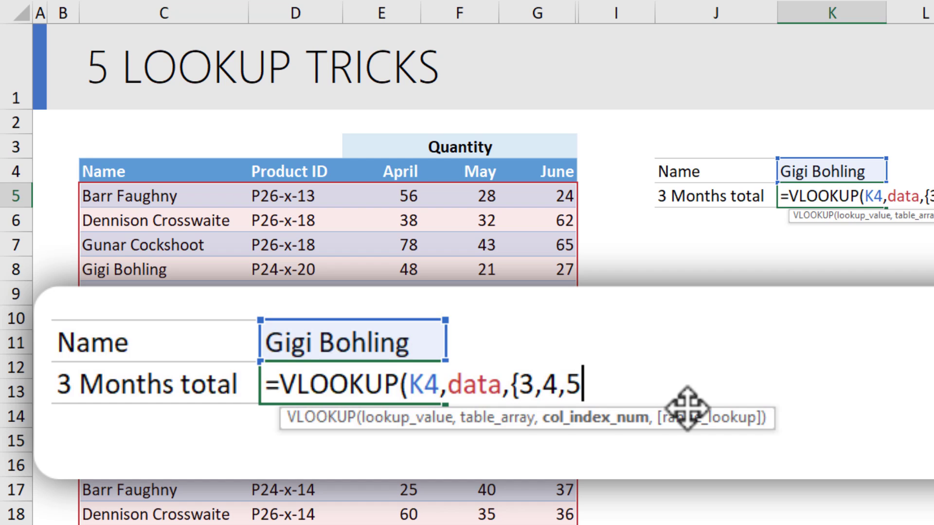
{"action": "type", "text": "},false)"}
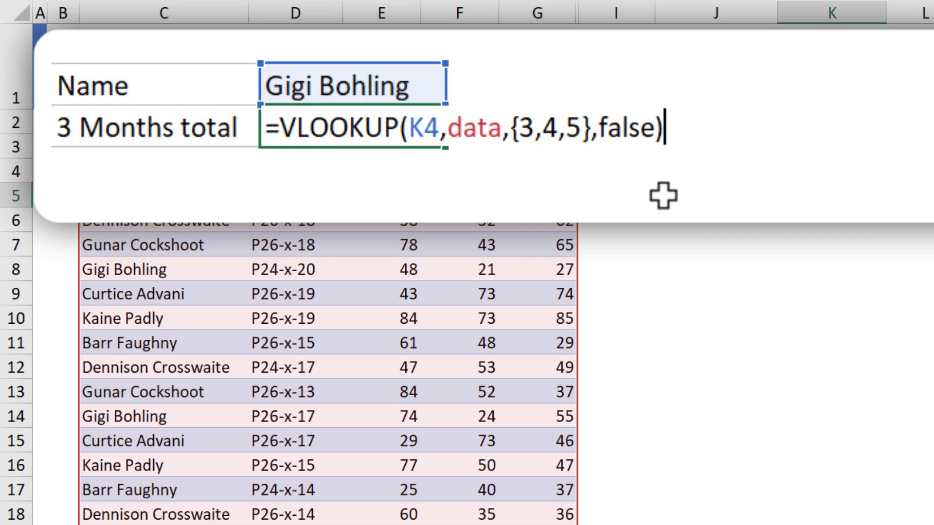
- Wrap the lookup as =SUM(VLOOKUP(K4,data,{3,4,5},FALSE)) so the total reads 96
{"action": "key", "text": "Return"}
{"action": "left_click_drag", "start_coordinate": [404, 122], "coordinate": [654, 133]}
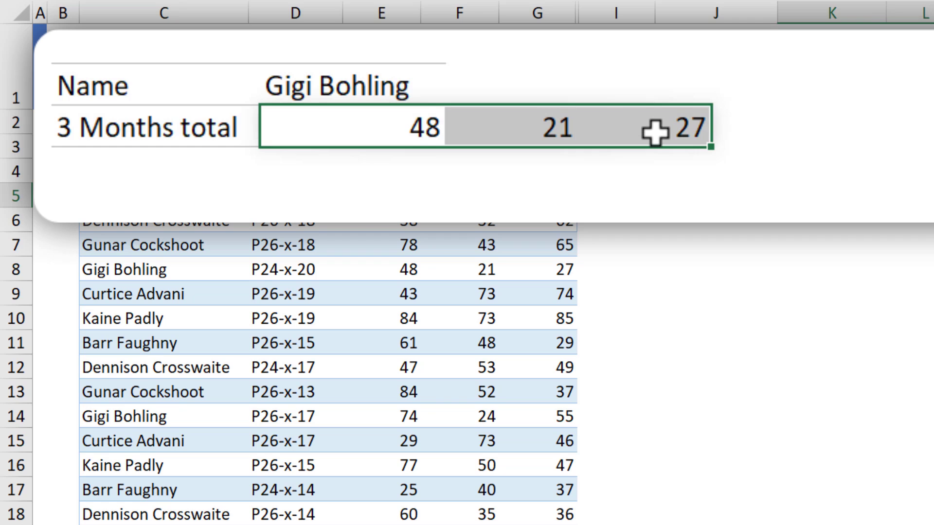
{"action": "left_click", "coordinate": [352, 149]}
{"action": "key", "text": "F2"}
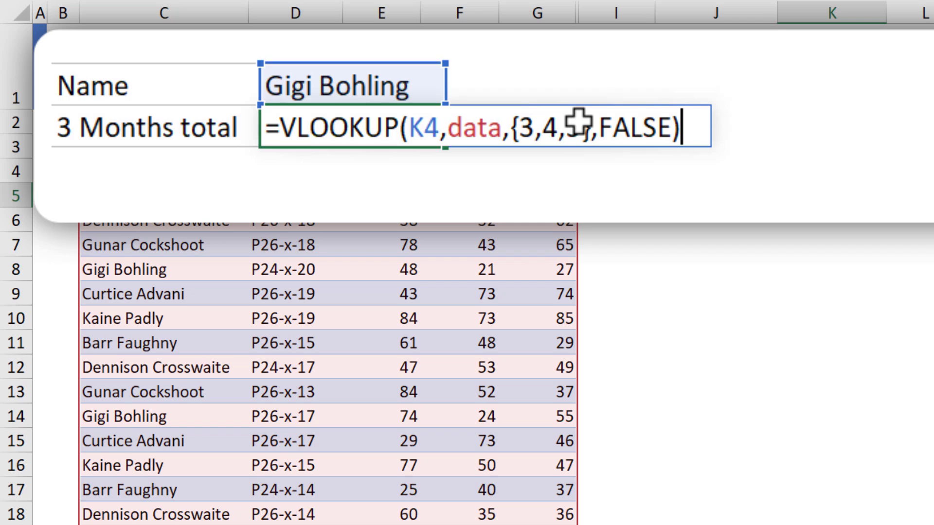
{"action": "left_click", "coordinate": [298, 145]}
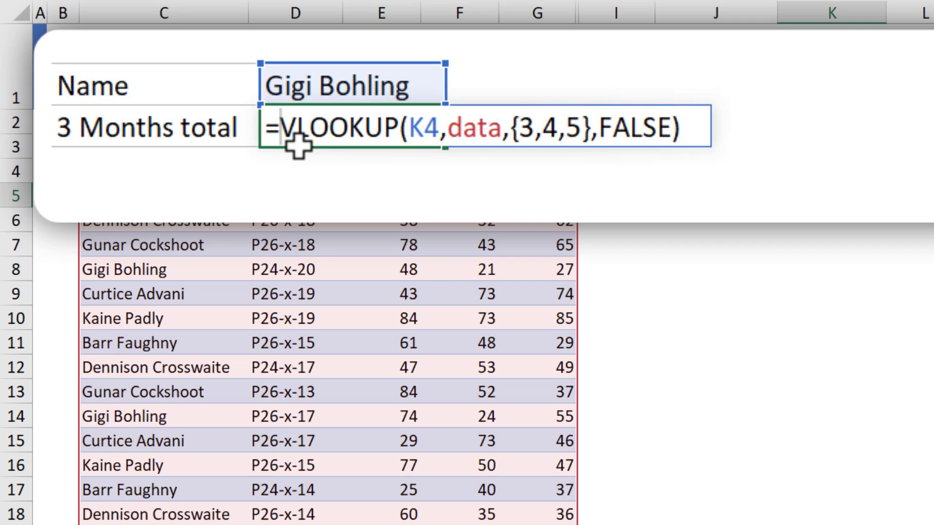
{"action": "type", "text": "SUM("}
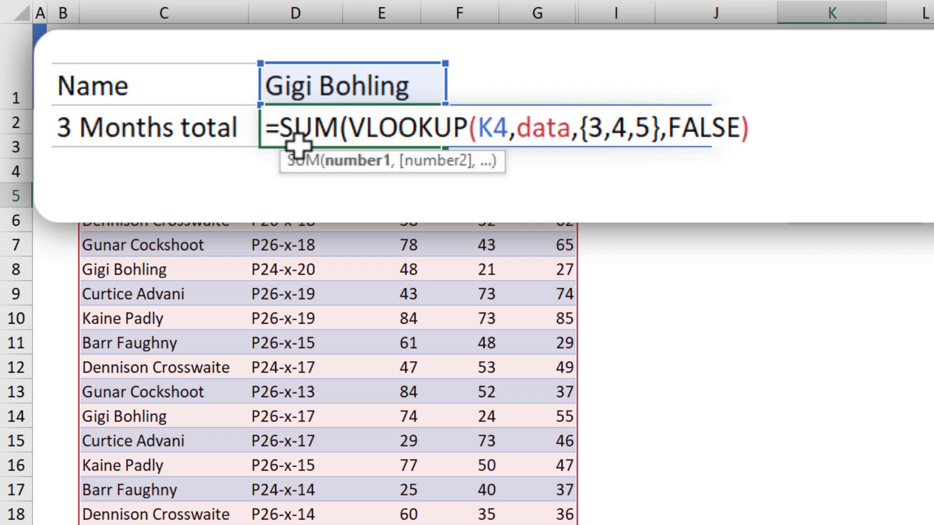
{"action": "type", "text": ")"}
{"action": "key", "text": "Return"}
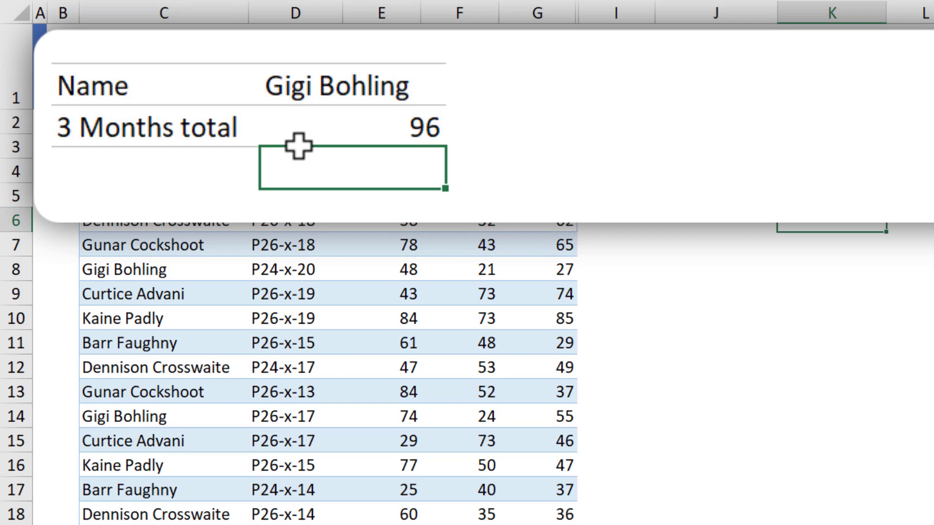
{"action": "left_click", "coordinate": [323, 129]}
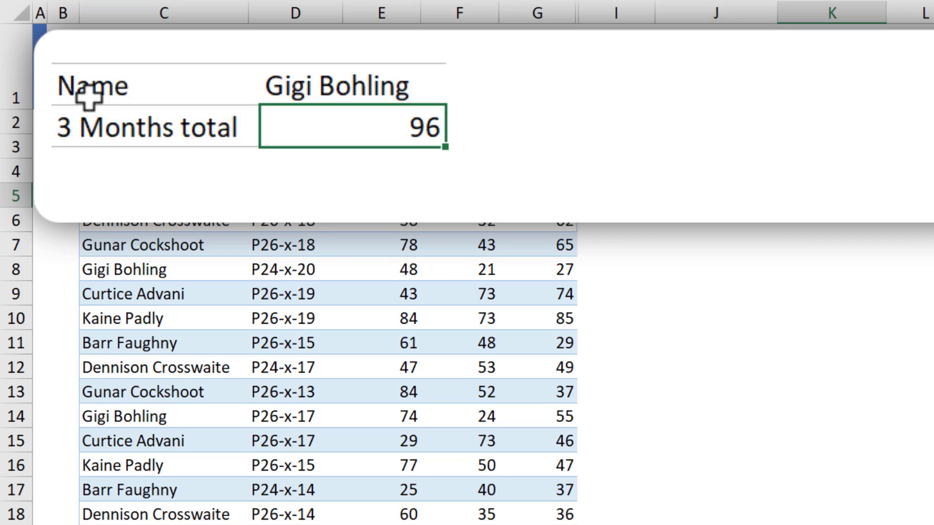
{"action": "key", "text": "F2"}
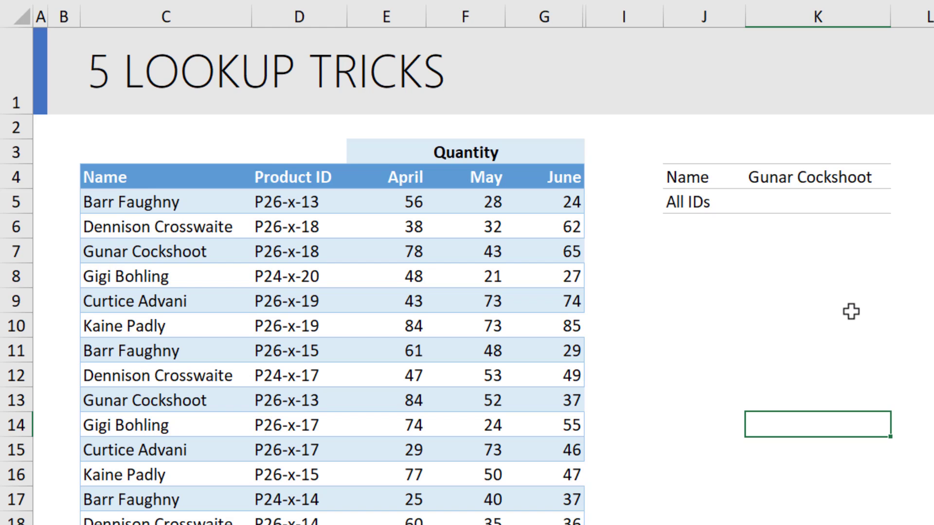
{"action": "left_click", "coordinate": [827, 184]}
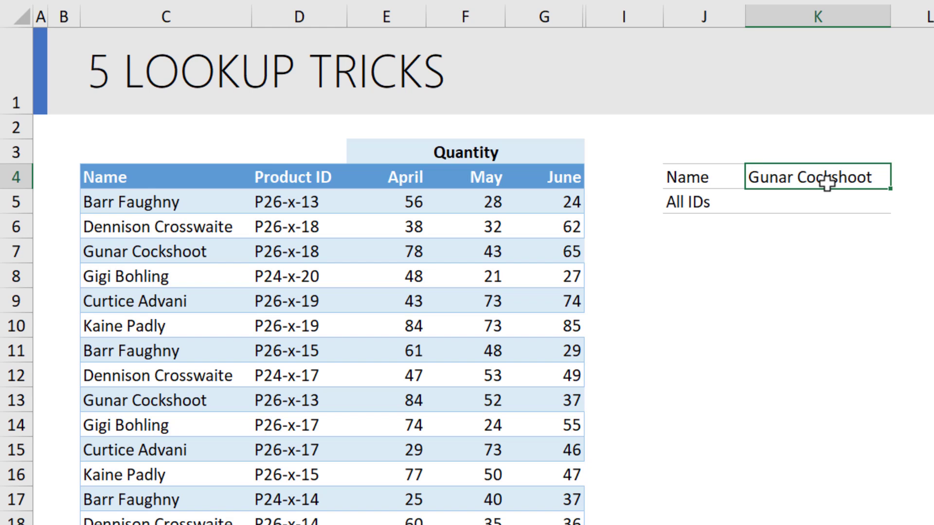
{"action": "left_click_drag", "start_coordinate": [183, 251], "coordinate": [269, 253]}
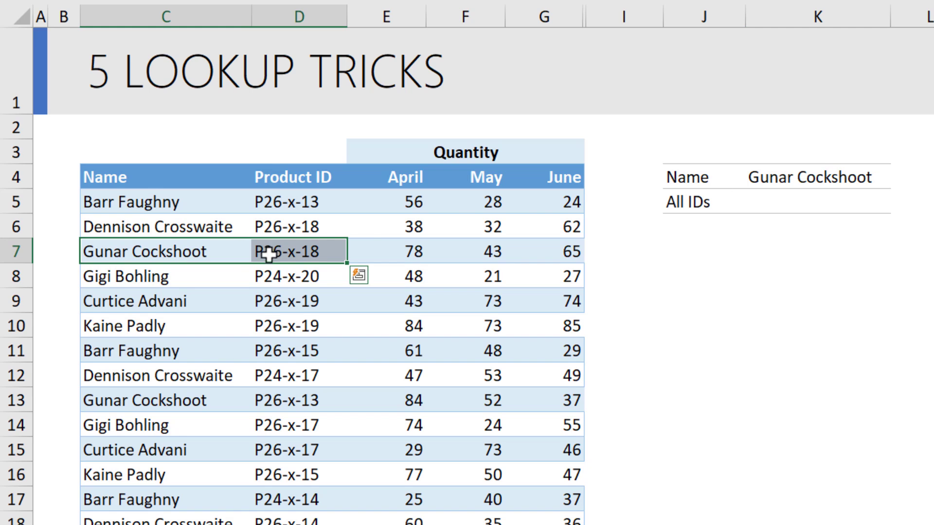
{"action": "left_click_drag", "start_coordinate": [188, 394], "coordinate": [265, 400]}
{"action": "left_click_drag", "start_coordinate": [189, 442], "coordinate": [258, 444]}
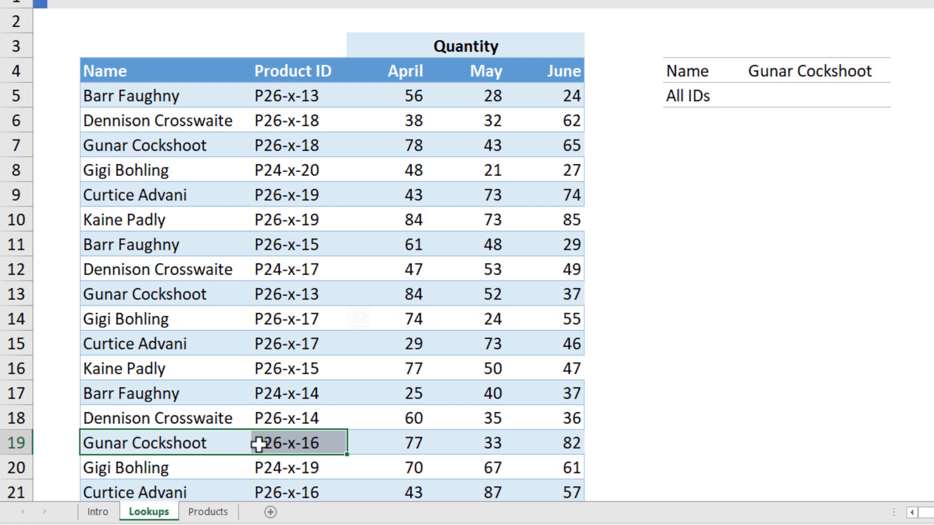
- Start a =TEXTJOIN( formula in the All IDs cell
{"action": "left_click", "coordinate": [817, 95]}
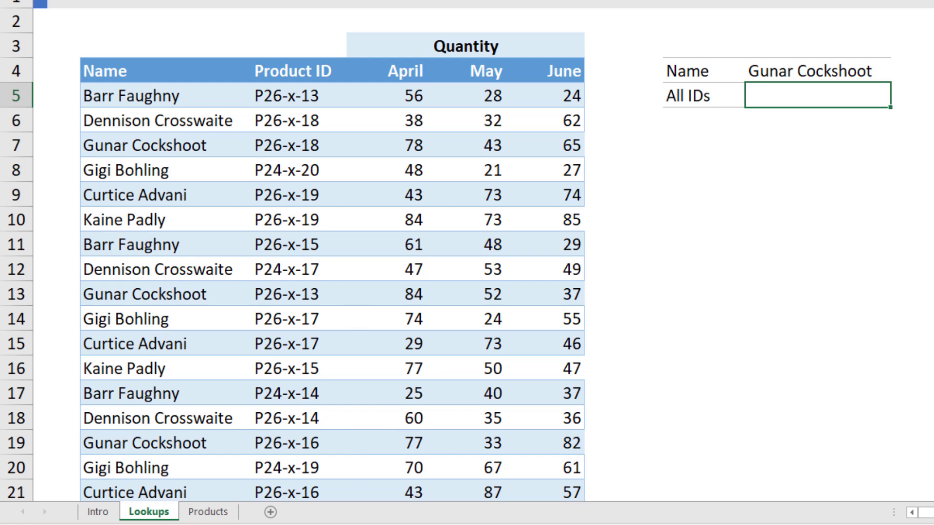
{"action": "type", "text": "=text"}
{"action": "key", "text": "Down"}
{"action": "key", "text": "Tab"}
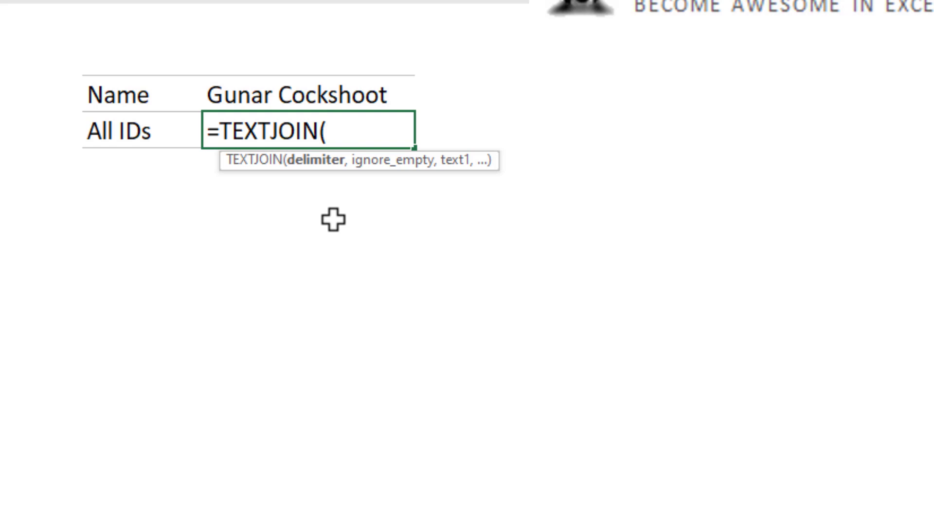
- Complete =TEXTJOIN(",",true,IF(data[Name]=K4,data[Product ID],"")) to list the matching IDs
{"action": "type", "text": "\",\","}
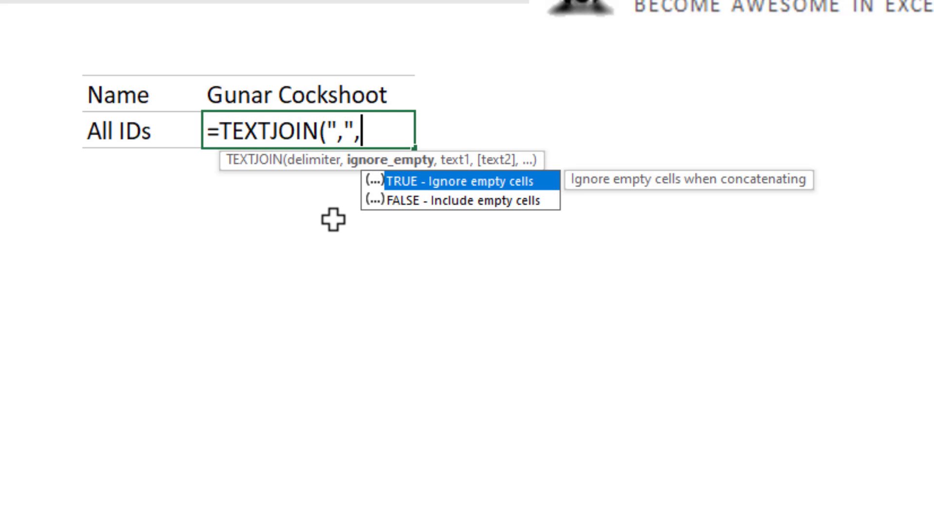
{"action": "type", "text": "true"}
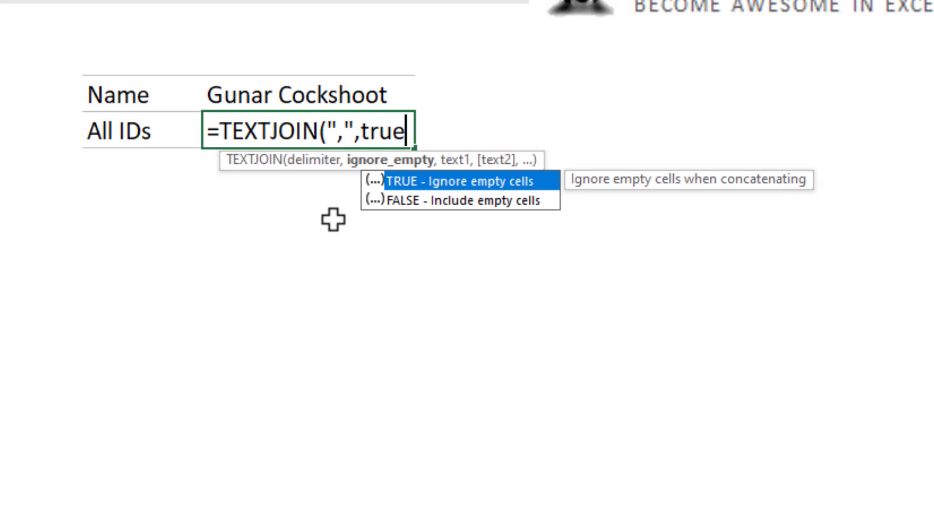
{"action": "type", "text": ",if"}
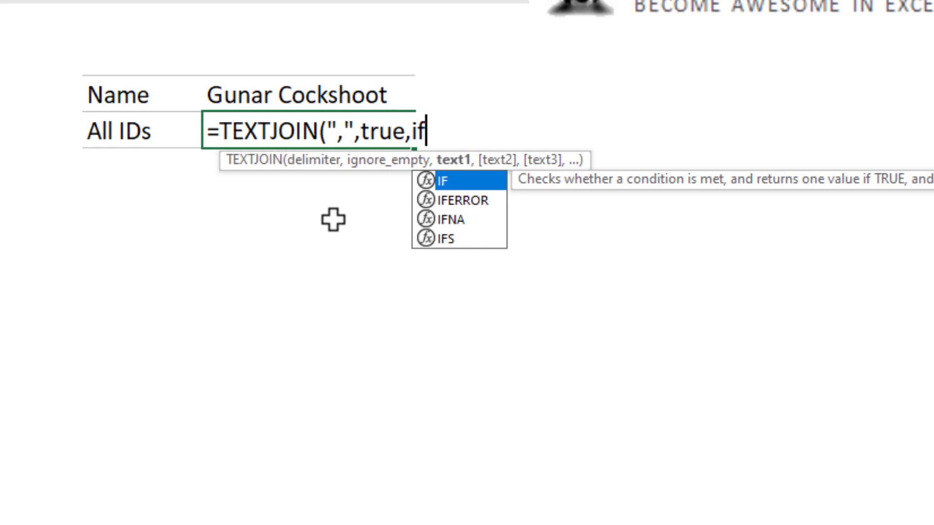
{"action": "key", "text": "Tab"}
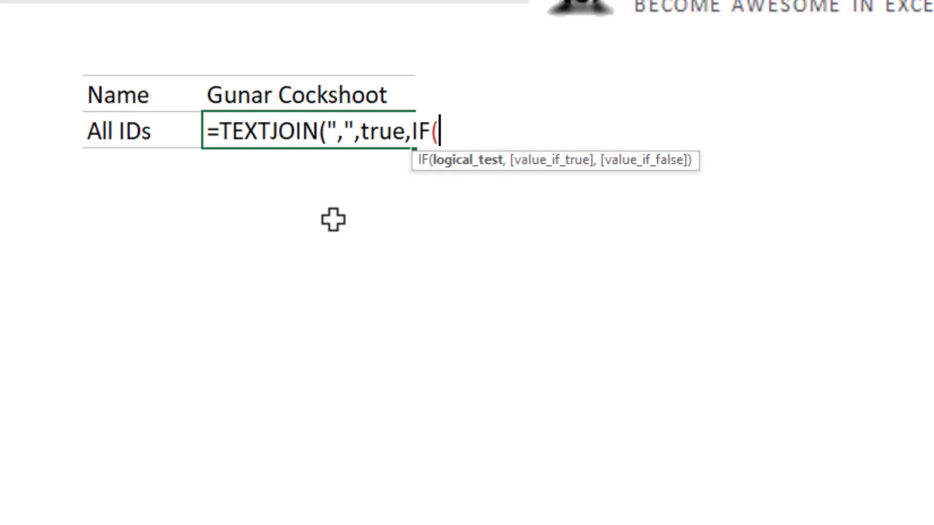
{"action": "type", "text": "data[Name]="}
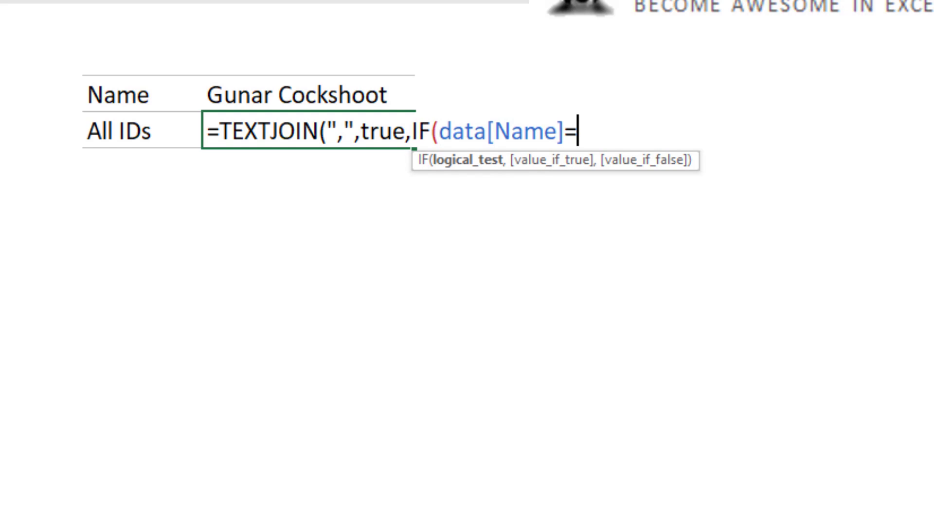
{"action": "left_click", "coordinate": [246, 93]}
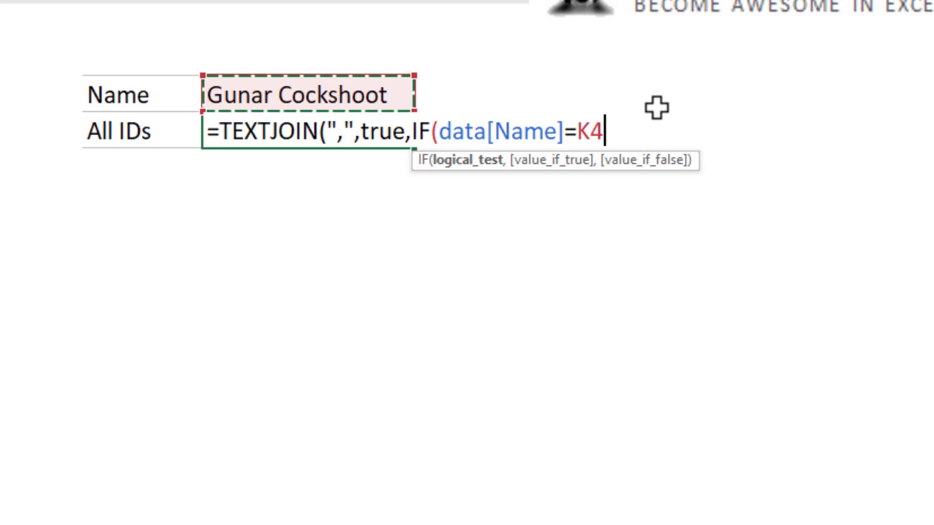
{"action": "type", "text": ",data[Product ID]"}
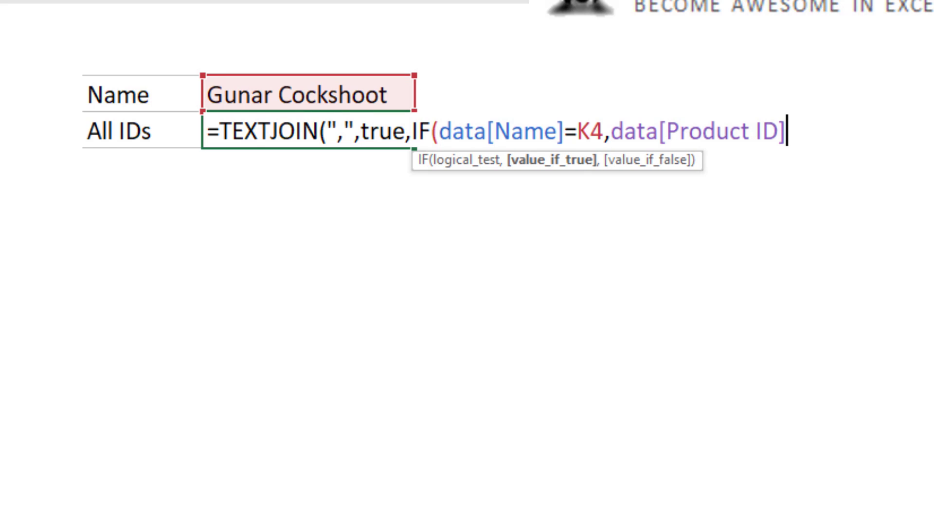
{"action": "type", "text": ",\"\""}
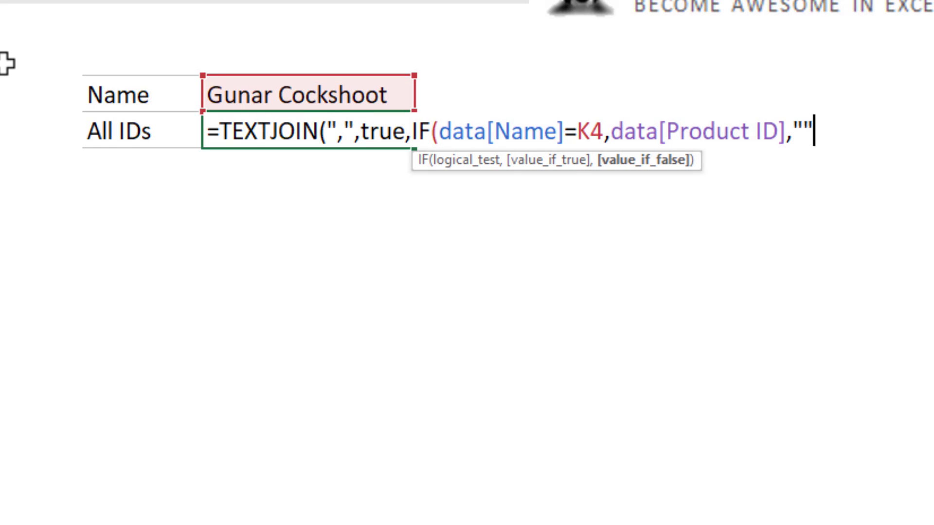
{"action": "type", "text": ")"}
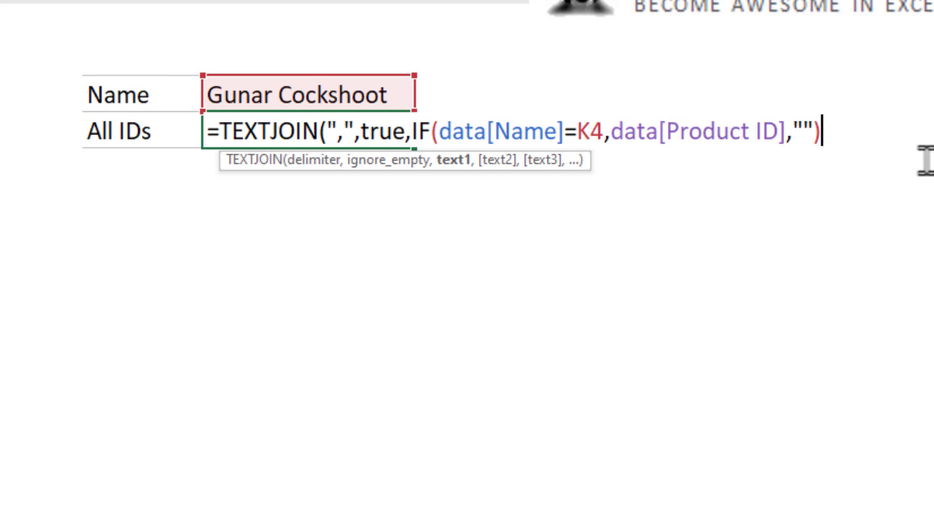
{"action": "type", "text": ")"}
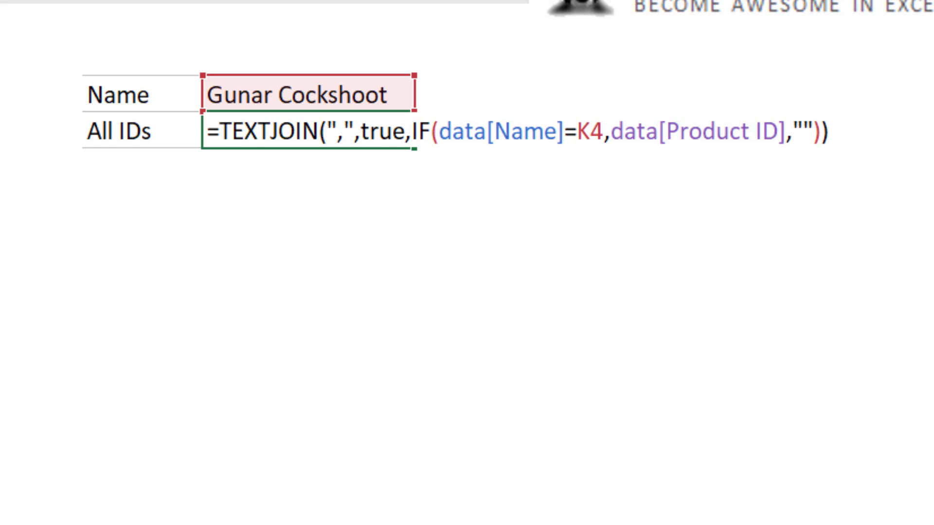
{"action": "key", "text": "Return"}
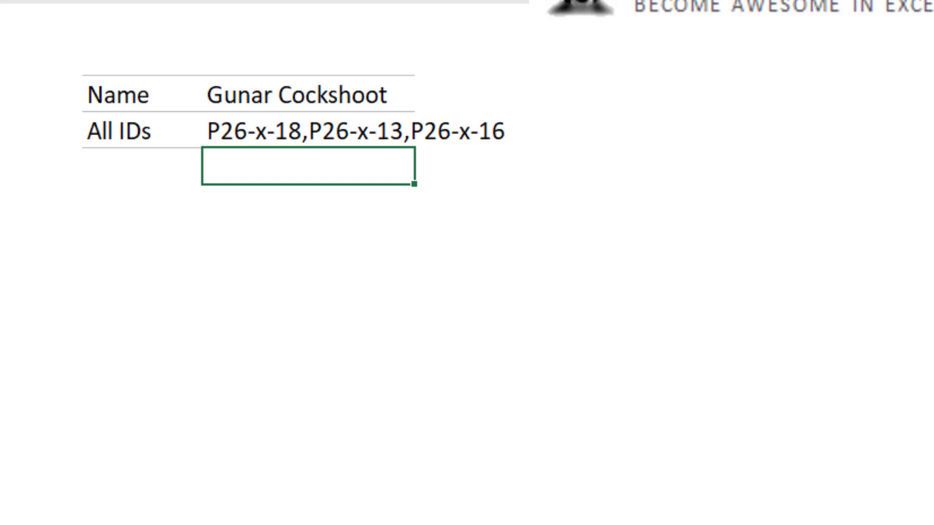
{"action": "left_click", "coordinate": [282, 132]}
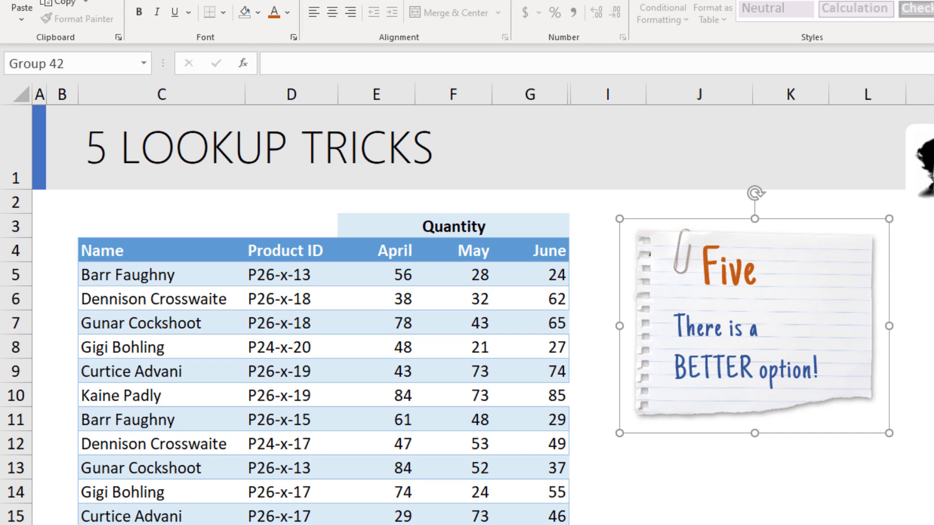
- Delete the trick Five note picture covering the April Quantity and Name cells
{"action": "key", "text": "Delete"}
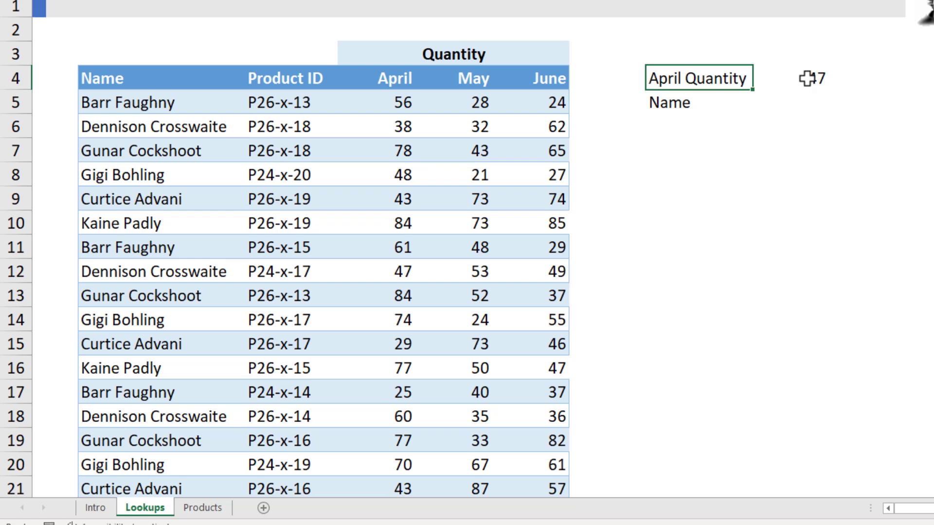
- Locate the April quantity 47 in the data table and the empty Name result cell
{"action": "left_click", "coordinate": [808, 79]}
{"action": "left_click", "coordinate": [789, 102]}
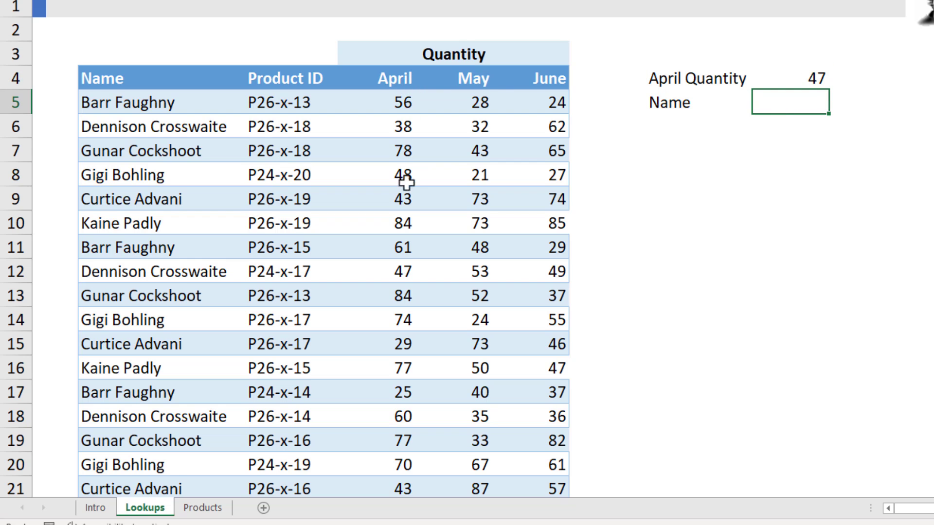
{"action": "left_click", "coordinate": [403, 268]}
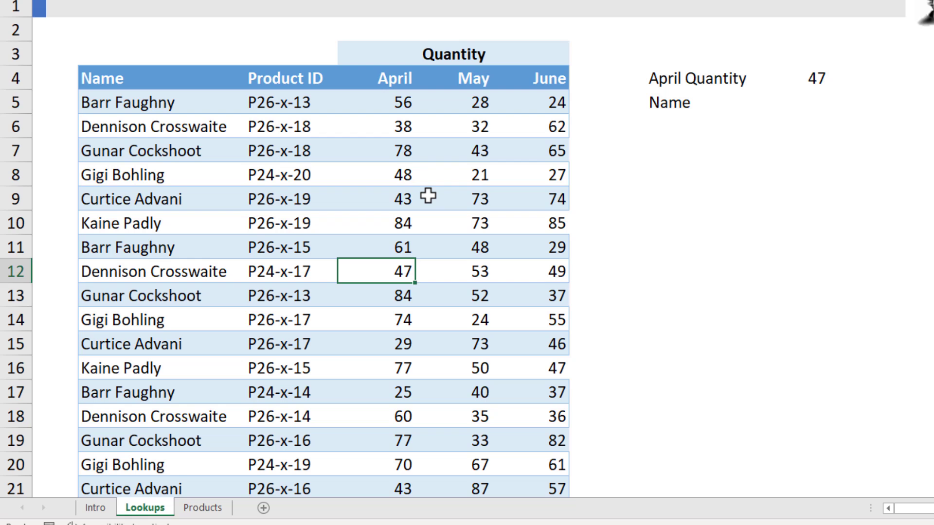
{"action": "key", "text": "ctrl+z"}
- Enter =XLOOKUP(K4,data[April],data[Name]) to return the name with April quantity 47
{"action": "type", "text": "=c"}
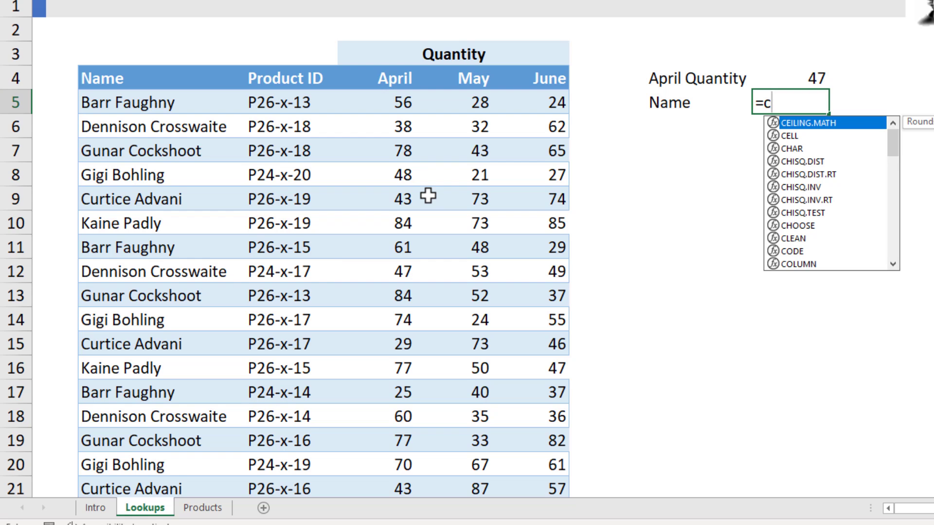
{"action": "key", "text": "BackSpace"}
{"action": "type", "text": "xl"}
{"action": "key", "text": "Tab"}
{"action": "key", "text": "Up"}
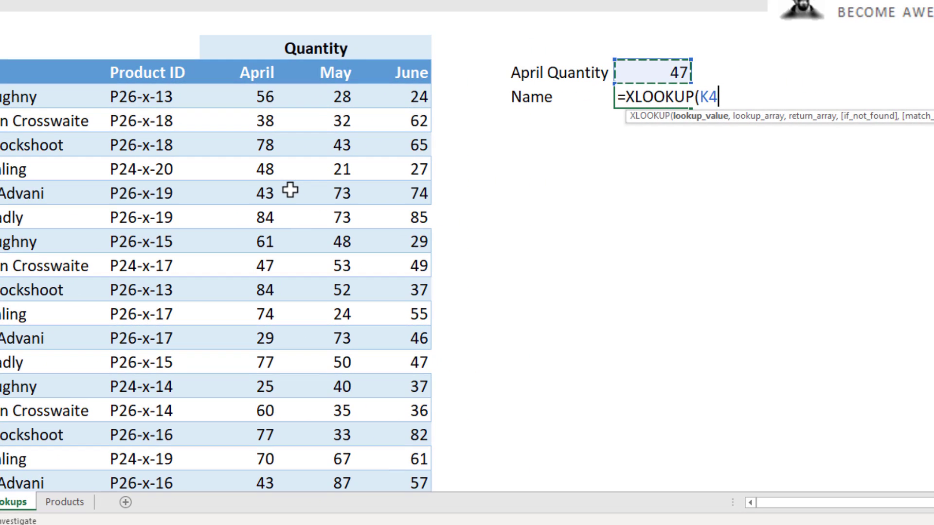
{"action": "type", "text": ","}
{"action": "left_click", "coordinate": [264, 62]}
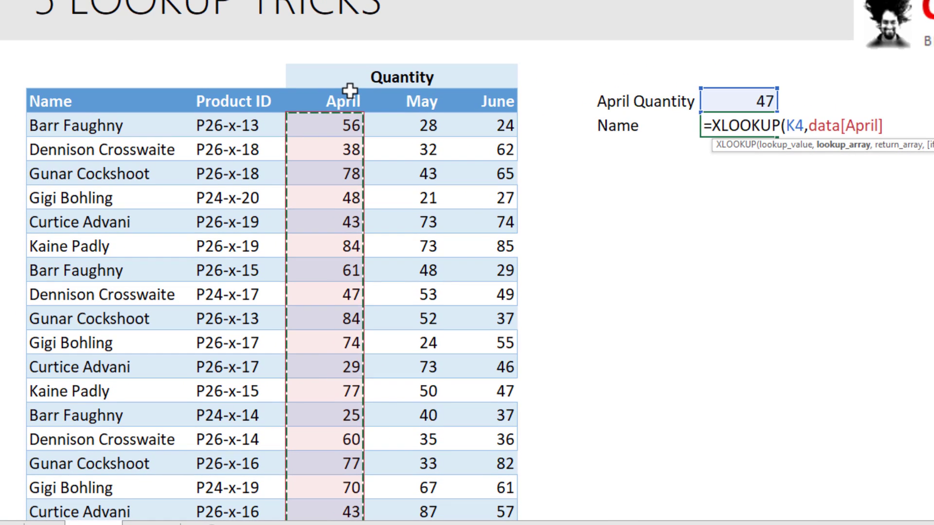
{"action": "type", "text": ","}
{"action": "left_click", "coordinate": [83, 89]}
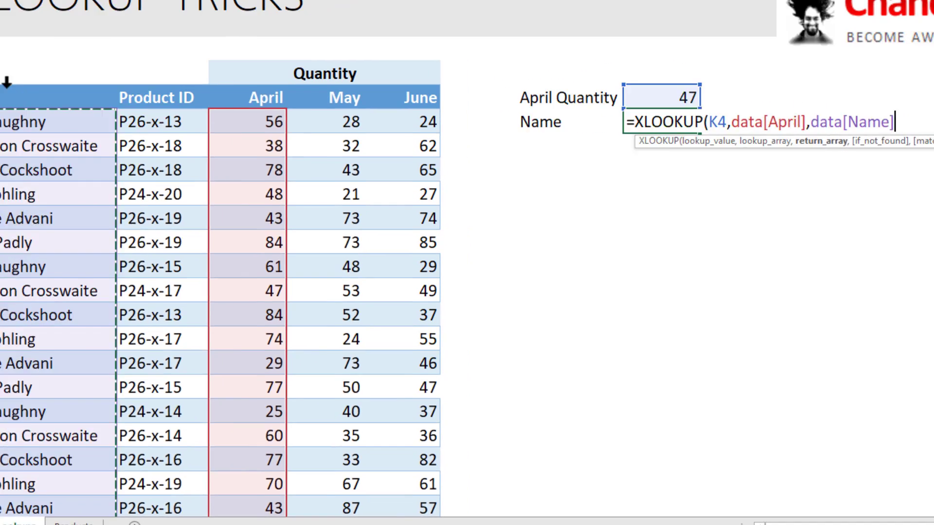
{"action": "type", "text": ")"}
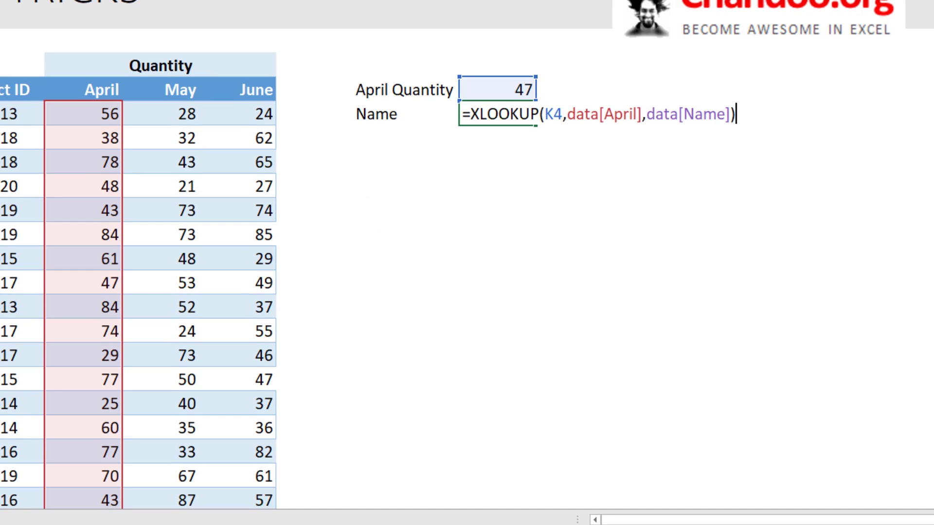
{"action": "key", "text": "Return"}
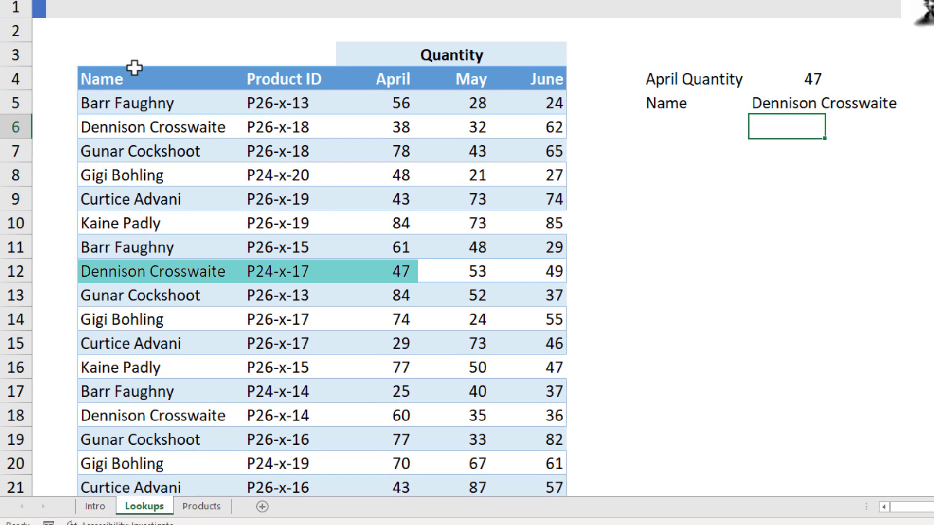
- Reselect the Name result cell and display its XLOOKUP formula
{"action": "key", "text": "Up"}
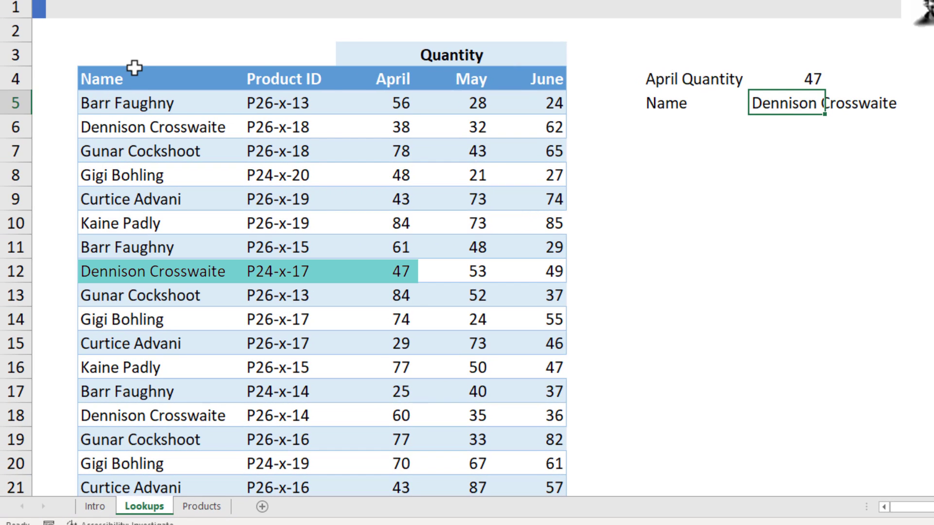
{"action": "key", "text": "F2"}
{"action": "key", "text": "Left"}
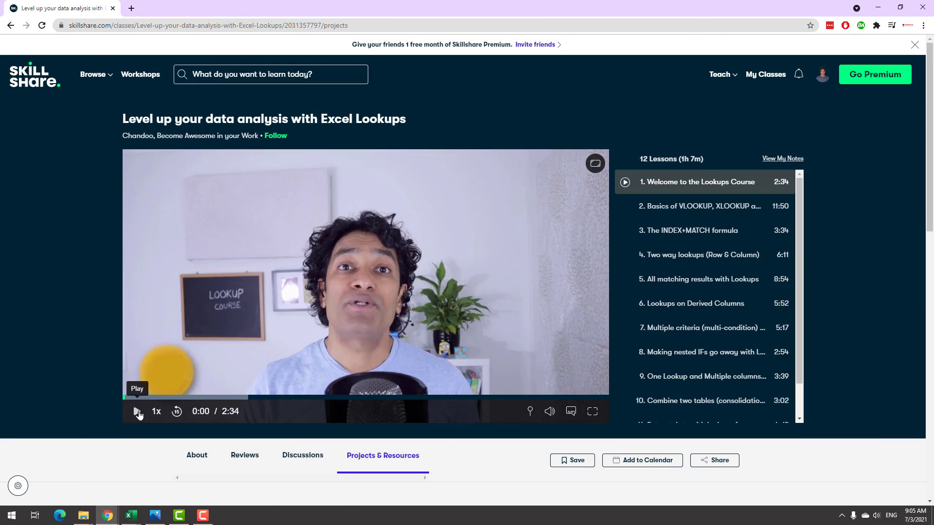
- Play the class, check its Resources, then switch to lesson 4 'Two way lookups (Row & Column)'
{"action": "left_click", "coordinate": [137, 413]}
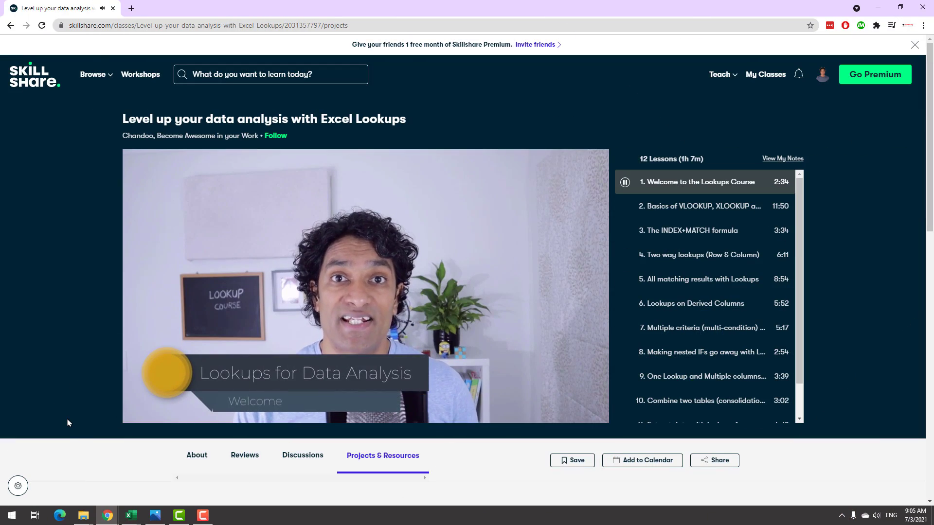
{"action": "scroll", "coordinate": [68, 421], "scroll_direction": "down", "scroll_amount": 7}
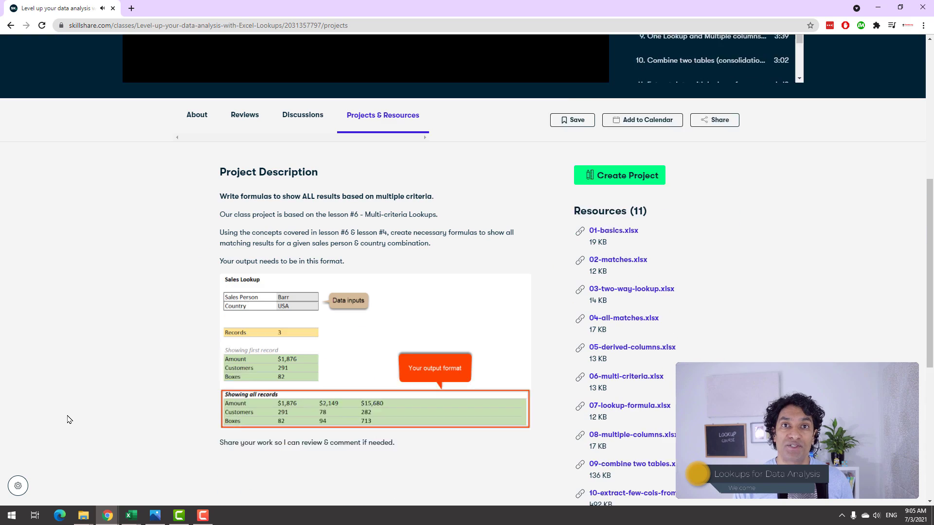
{"action": "scroll", "coordinate": [69, 419], "scroll_direction": "down", "scroll_amount": 1}
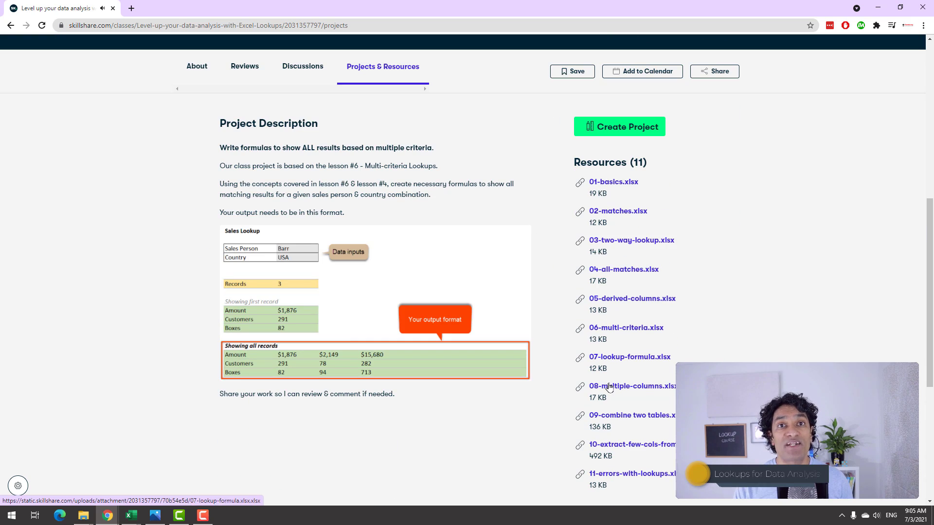
{"action": "scroll", "coordinate": [613, 385], "scroll_direction": "up", "scroll_amount": 8}
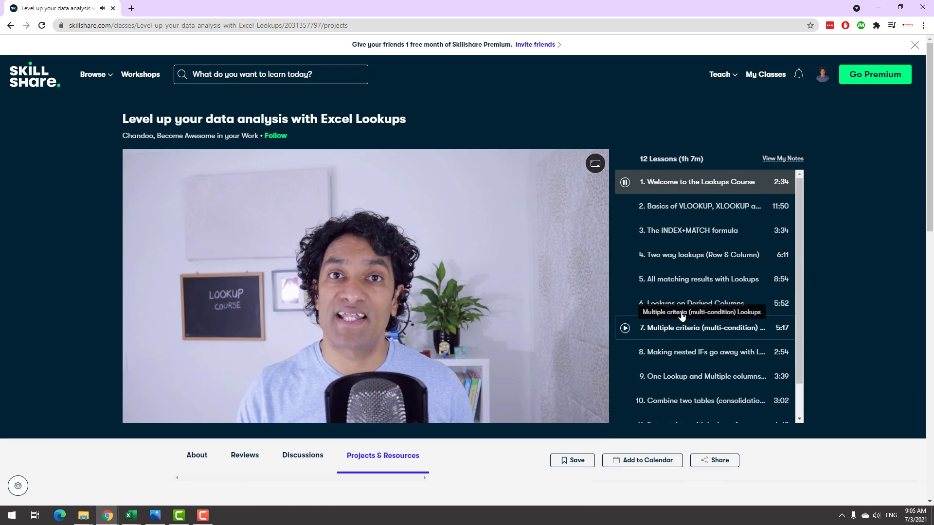
{"action": "left_click", "coordinate": [696, 255]}
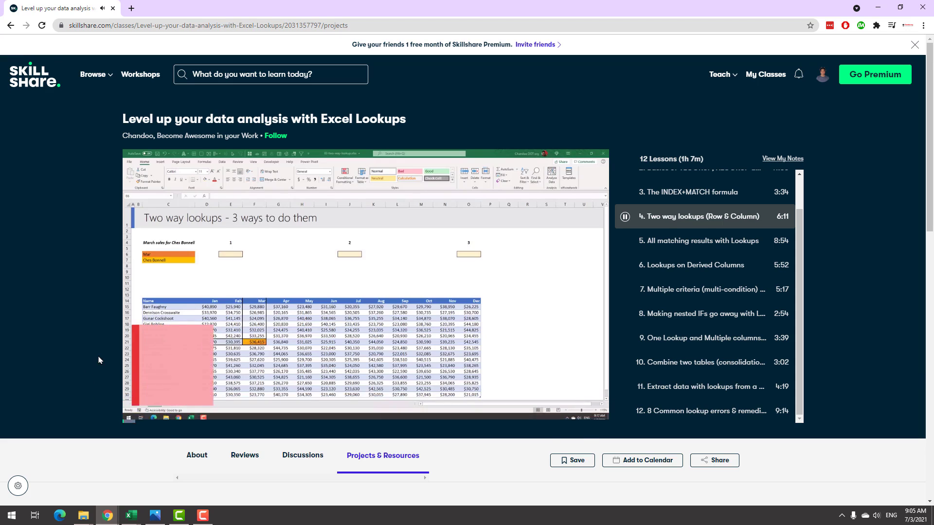
{"action": "scroll", "coordinate": [99, 360], "scroll_direction": "down", "scroll_amount": 2}
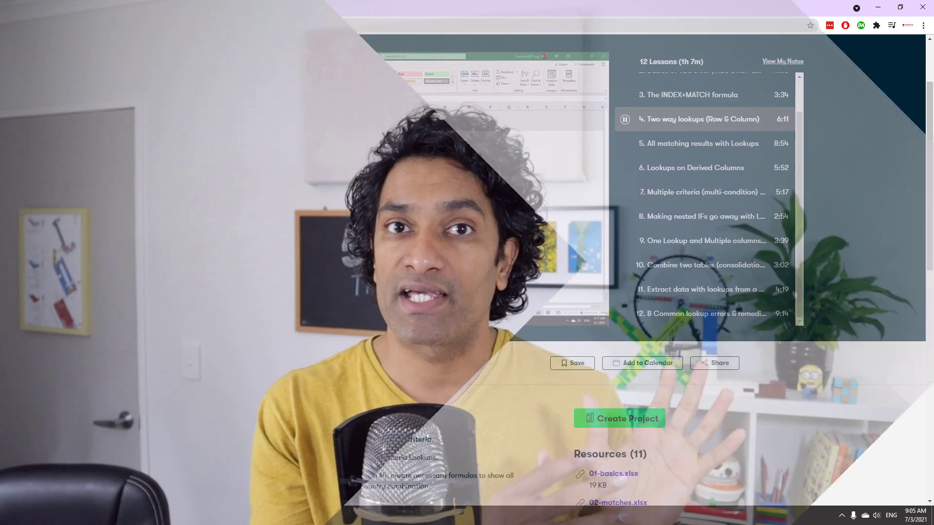